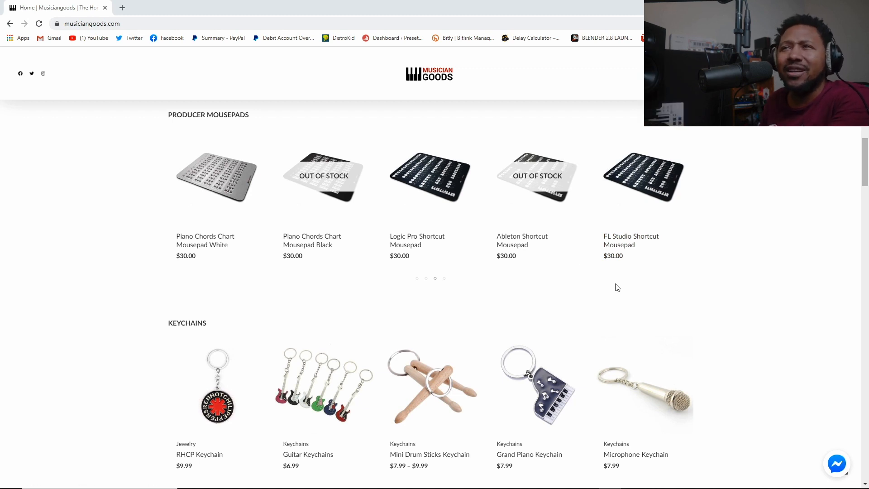
Browse the Musician Goods home page products and the items on its store page.
{"action": "scroll", "coordinate": [603, 267], "scroll_direction": "down", "scroll_amount": 3}
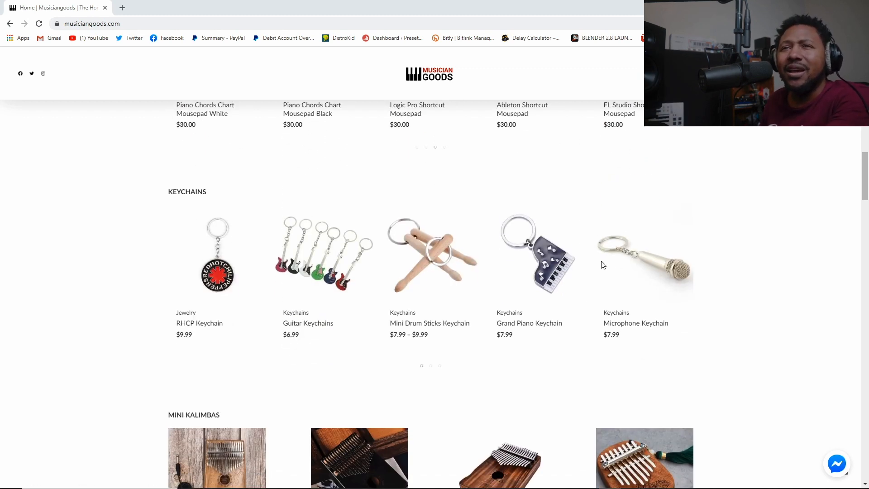
{"action": "scroll", "coordinate": [475, 292], "scroll_direction": "down", "scroll_amount": 5}
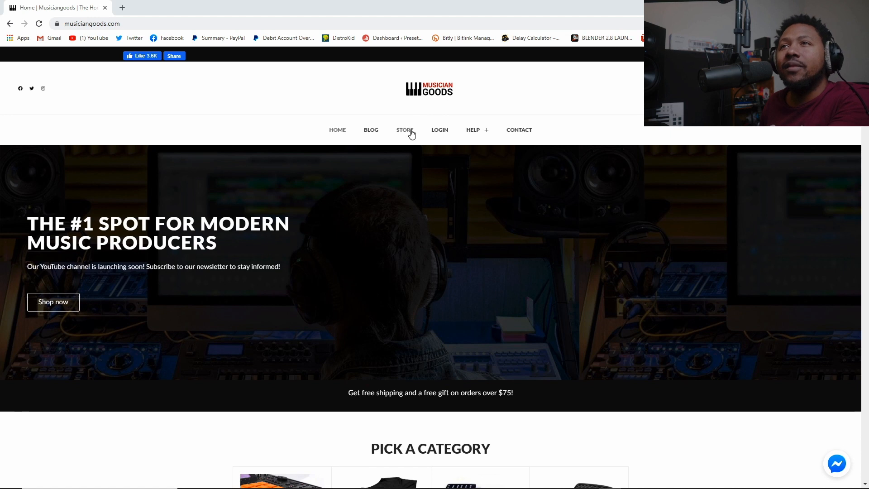
{"action": "left_click", "coordinate": [415, 130]}
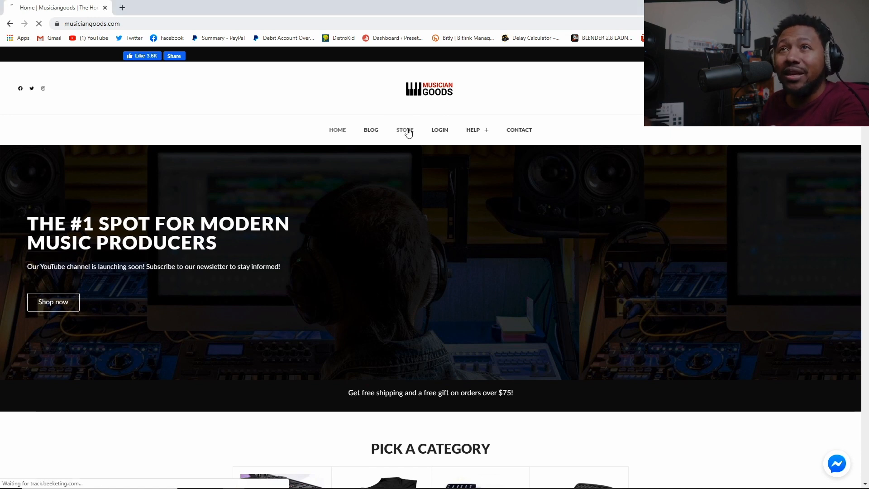
{"action": "scroll", "coordinate": [415, 198], "scroll_direction": "down", "scroll_amount": 3}
{"action": "scroll", "coordinate": [415, 198], "scroll_direction": "down", "scroll_amount": 5}
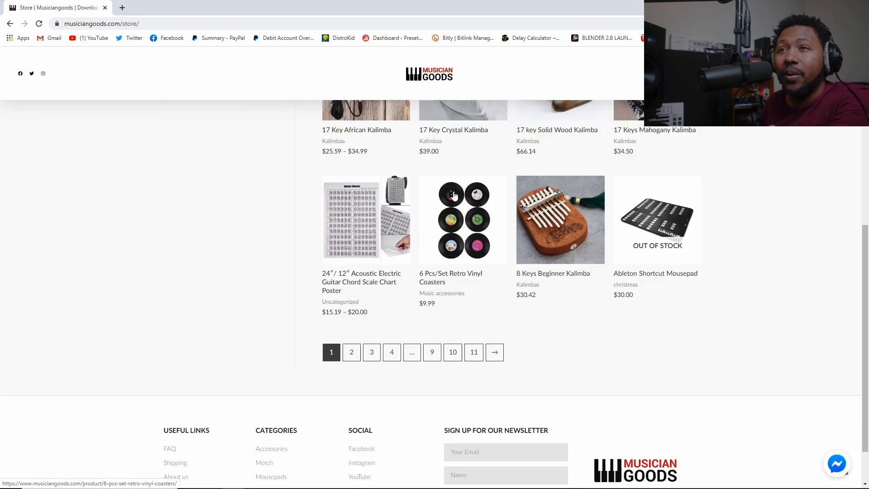
{"action": "scroll", "coordinate": [496, 242], "scroll_direction": "up", "scroll_amount": 8}
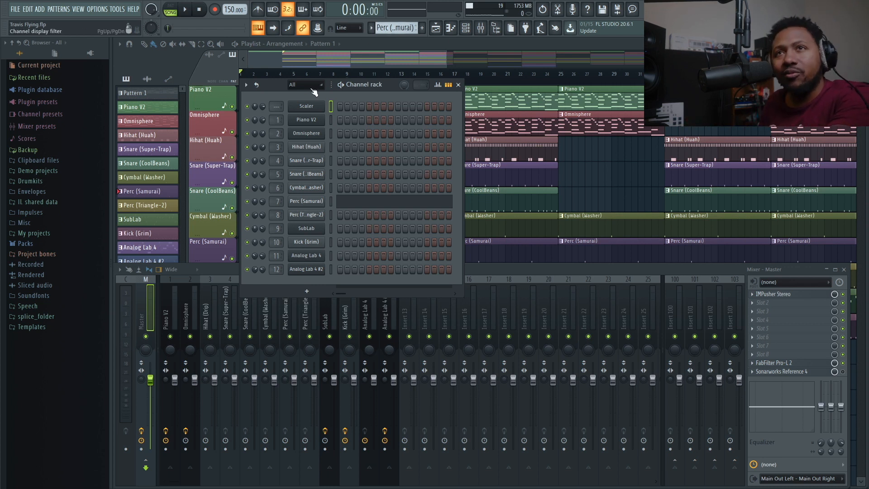
Switch to FL Studio, select Pattern 1, and play the arrangement in song mode with the full playlist in view.
{"action": "left_click_drag", "start_coordinate": [394, 28], "coordinate": [394, 40]}
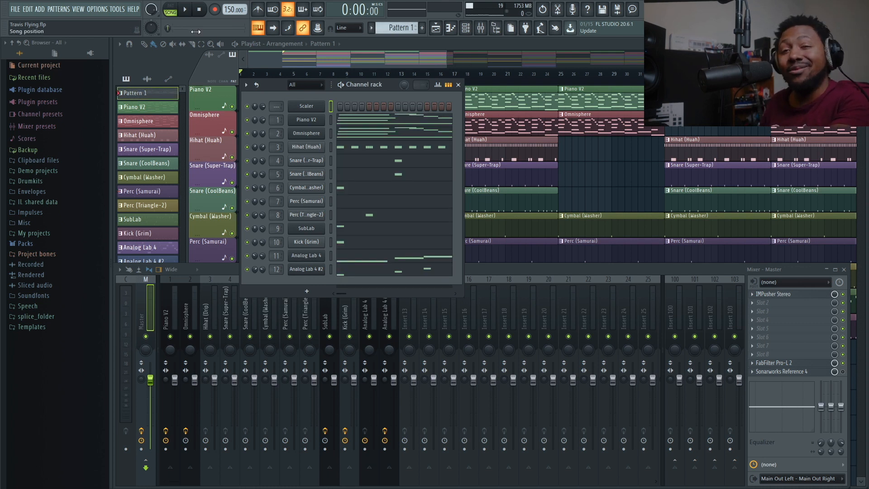
{"action": "left_click", "coordinate": [185, 10]}
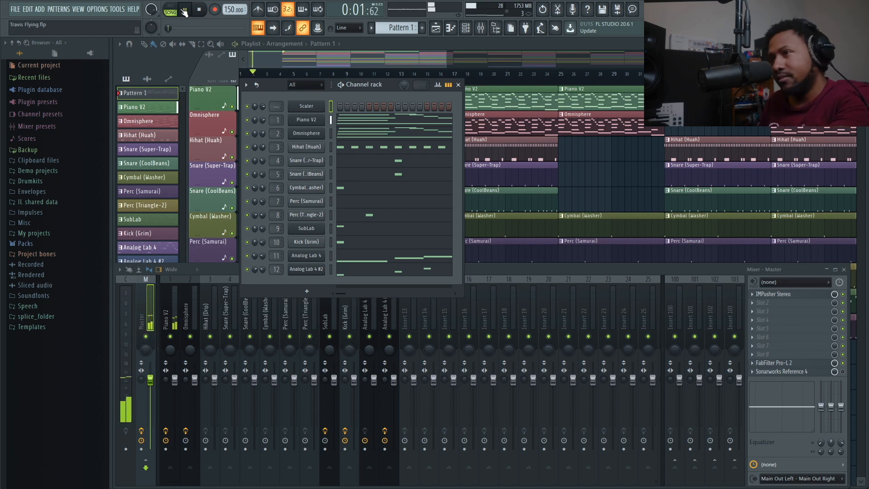
{"action": "left_click", "coordinate": [486, 47]}
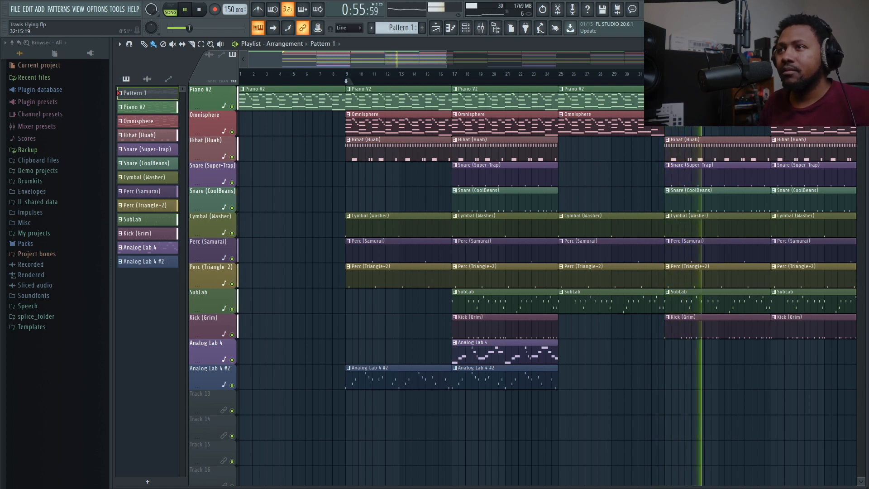
{"action": "key", "text": "space"}
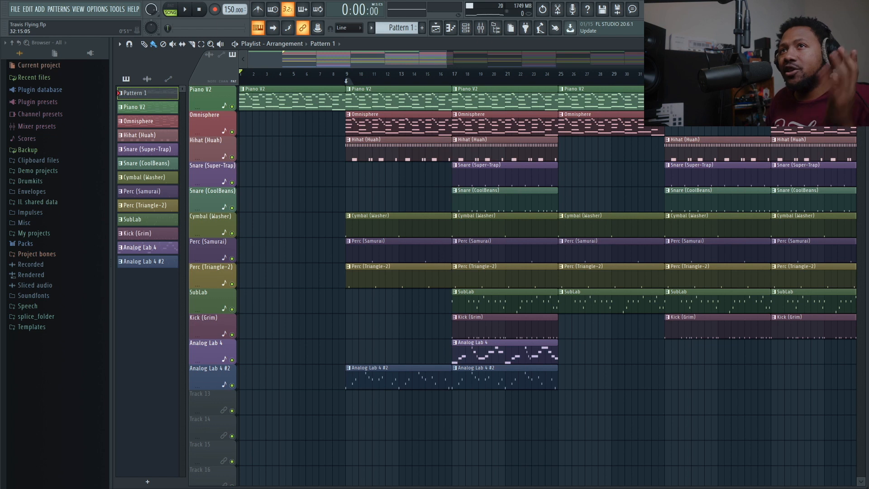
Leave only the SubLab and Kick (Grim) channels active in the channel rack and display the whole patterns as note previews.
{"action": "left_click", "coordinate": [465, 28]}
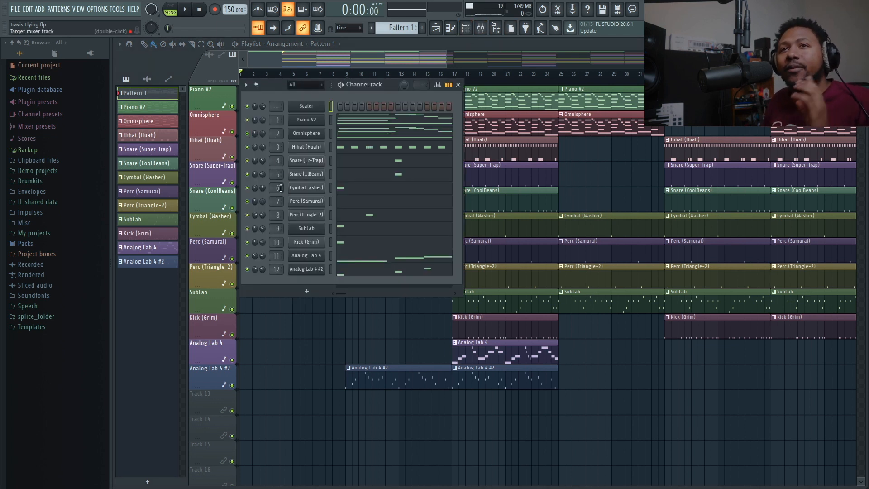
{"action": "right_click", "coordinate": [247, 229]}
{"action": "left_click", "coordinate": [250, 238]}
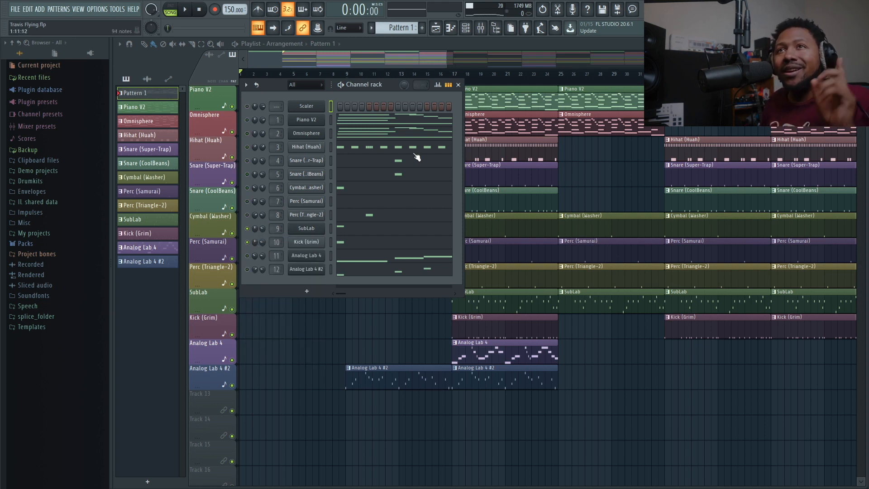
{"action": "left_click", "coordinate": [449, 85]}
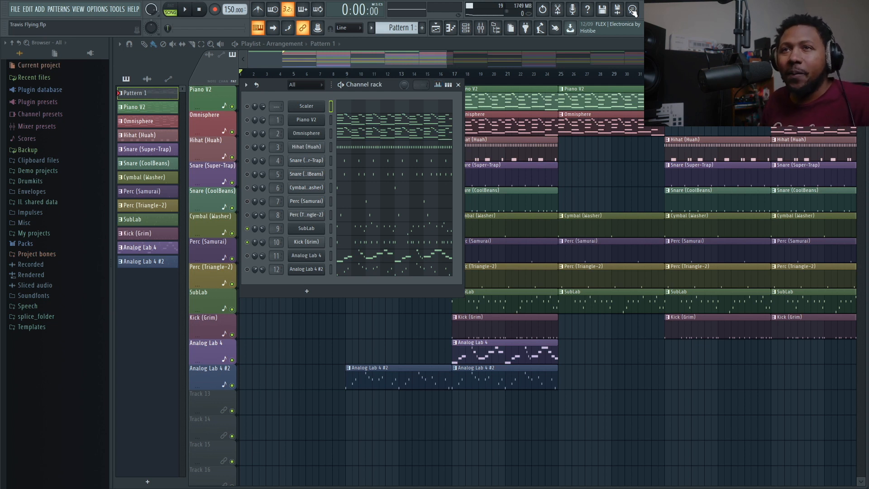
Solo the Kick (Grim) channel and place its sampler settings window beside the channel rack.
{"action": "right_click", "coordinate": [247, 244]}
{"action": "left_click", "coordinate": [260, 251]}
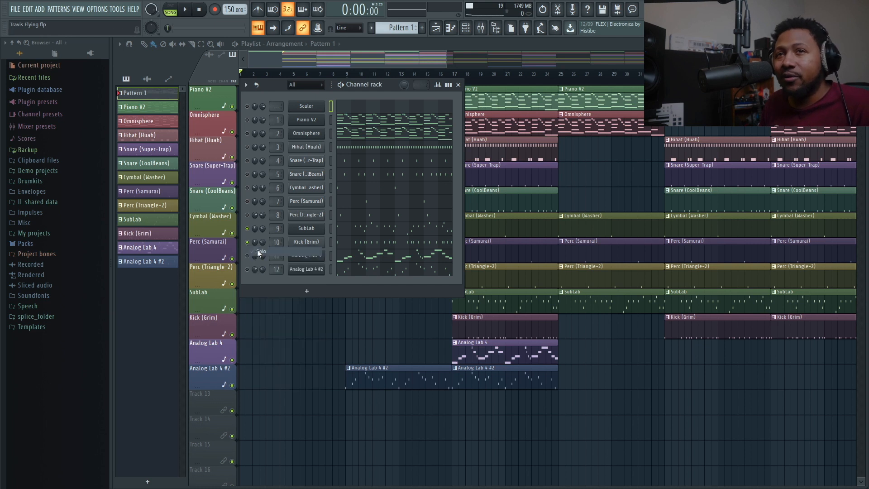
{"action": "left_click", "coordinate": [308, 245]}
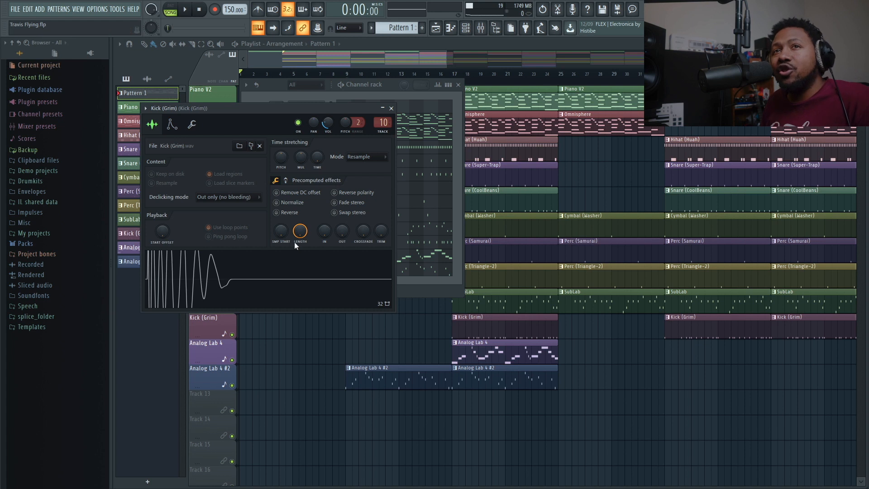
{"action": "left_click_drag", "start_coordinate": [291, 108], "coordinate": [612, 94]}
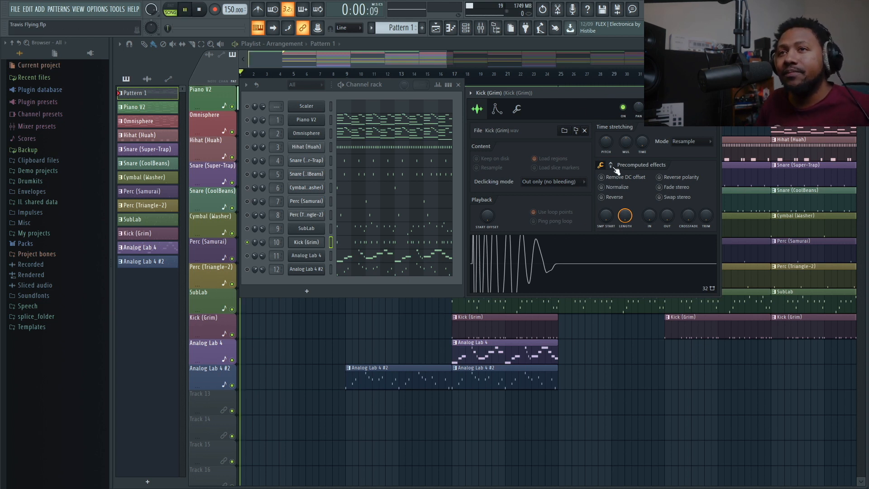
Switch playback from song to pattern mode and audition the soloed kick.
{"action": "left_click", "coordinate": [171, 10]}
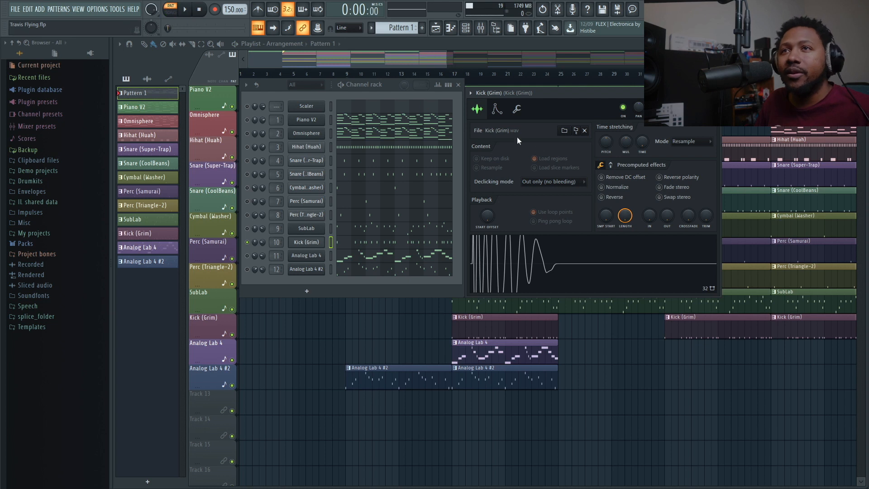
{"action": "key", "text": "space"}
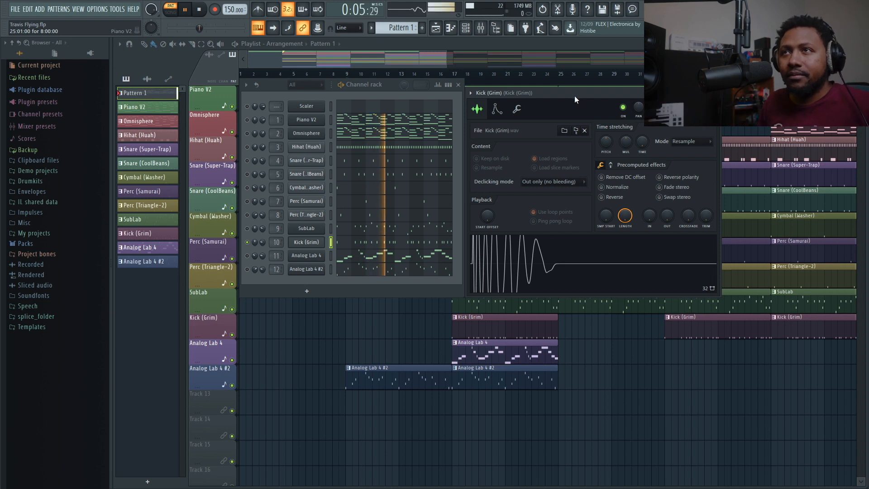
{"action": "key", "text": "space"}
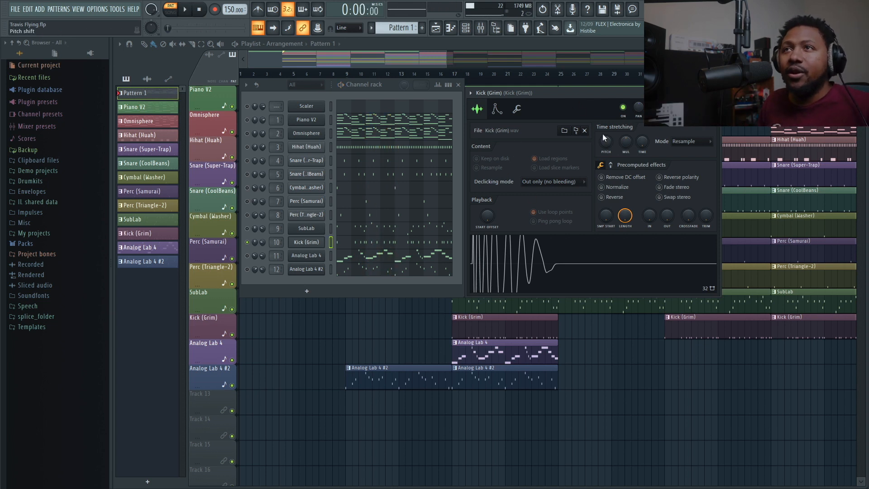
Show the mixer and the Boost page of the kick's precomputed effects, and audition the kick without boost.
{"action": "left_click", "coordinate": [482, 27]}
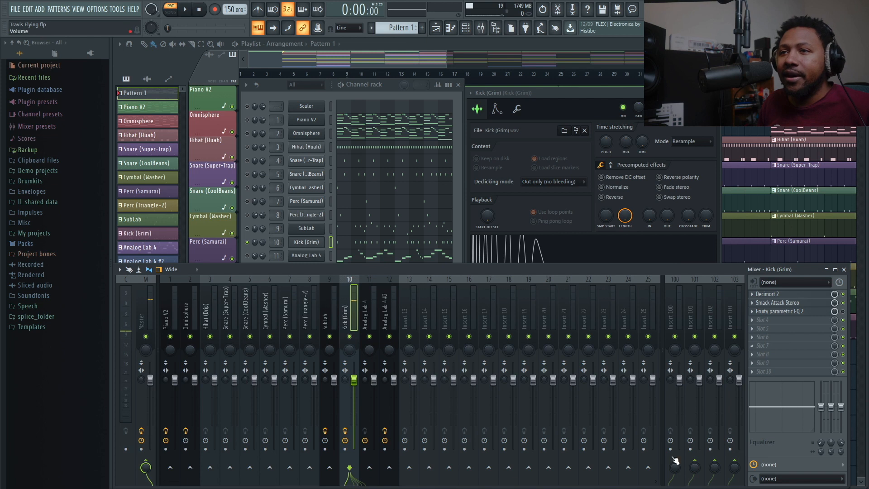
{"action": "left_click", "coordinate": [610, 93]}
{"action": "left_click", "coordinate": [612, 166]}
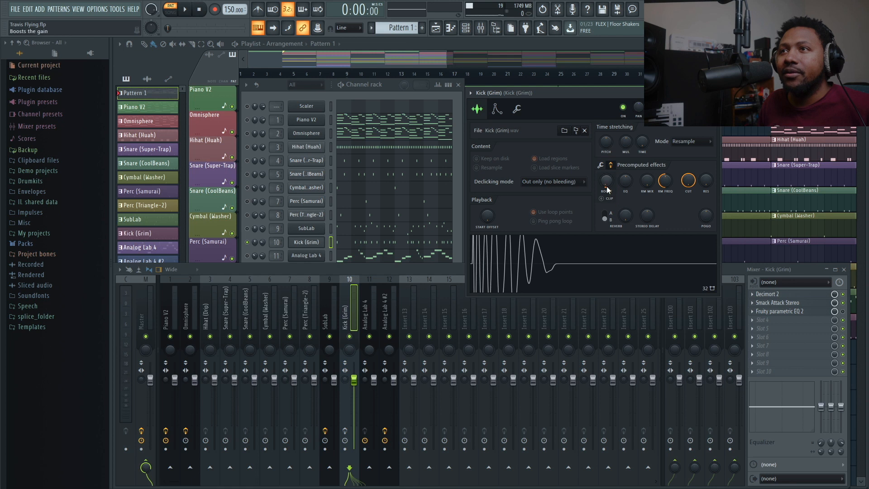
{"action": "key", "text": "space"}
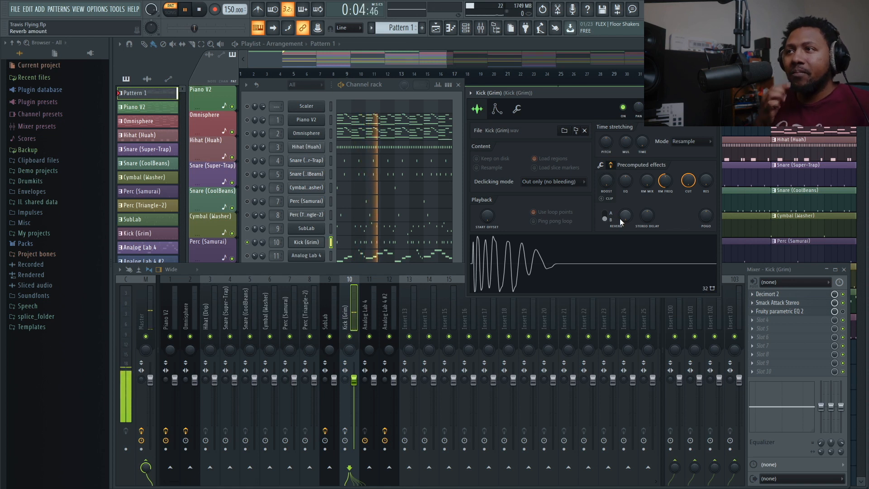
{"action": "key", "text": "space"}
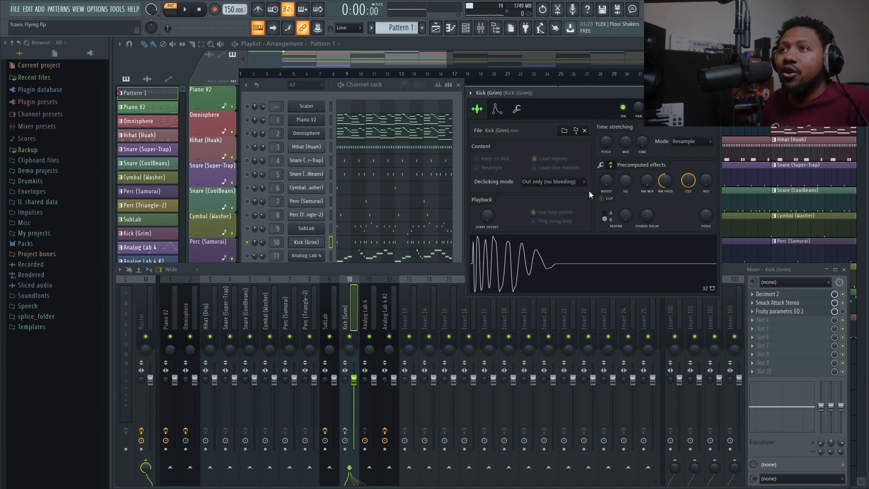
Set the kick sample's Boost to 6% and audition the result.
{"action": "left_click_drag", "start_coordinate": [609, 187], "coordinate": [610, 187]}
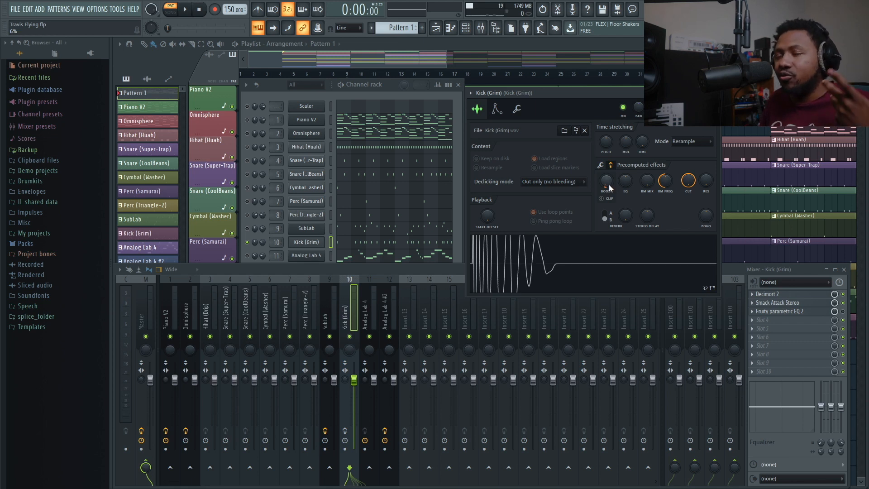
{"action": "key", "text": "space"}
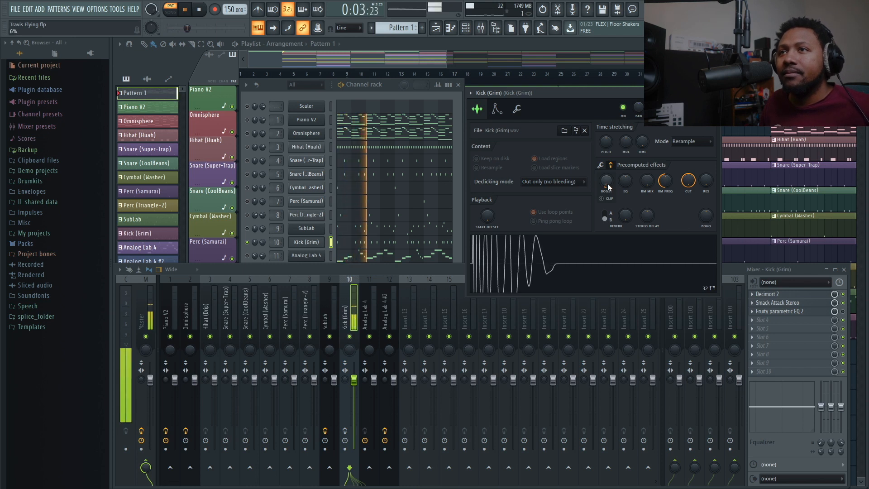
{"action": "key", "text": "space"}
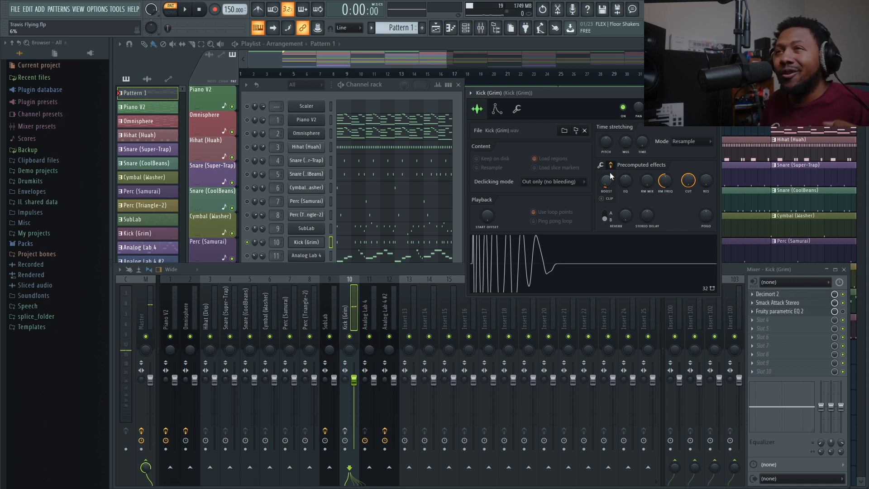
Audition the boosted kick with the Clip option enabled and switch Clip back off.
{"action": "left_click", "coordinate": [609, 199]}
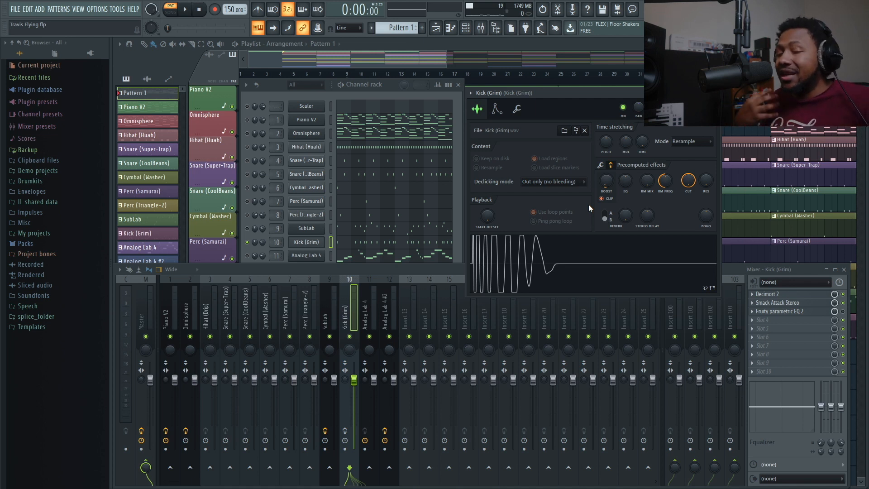
{"action": "key", "text": "space"}
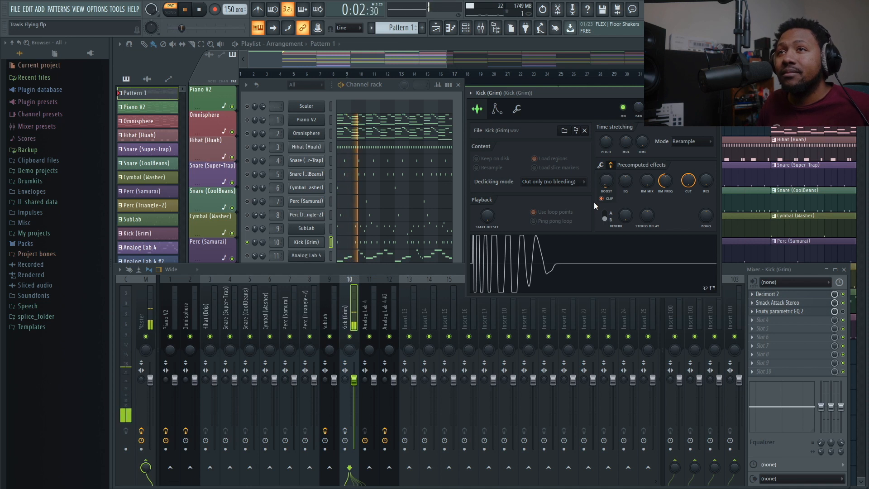
{"action": "key", "text": "space"}
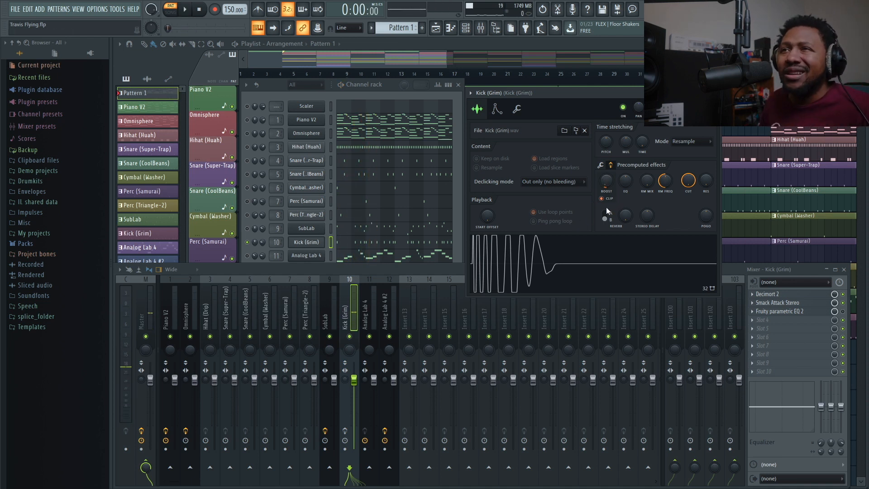
{"action": "left_click", "coordinate": [610, 199]}
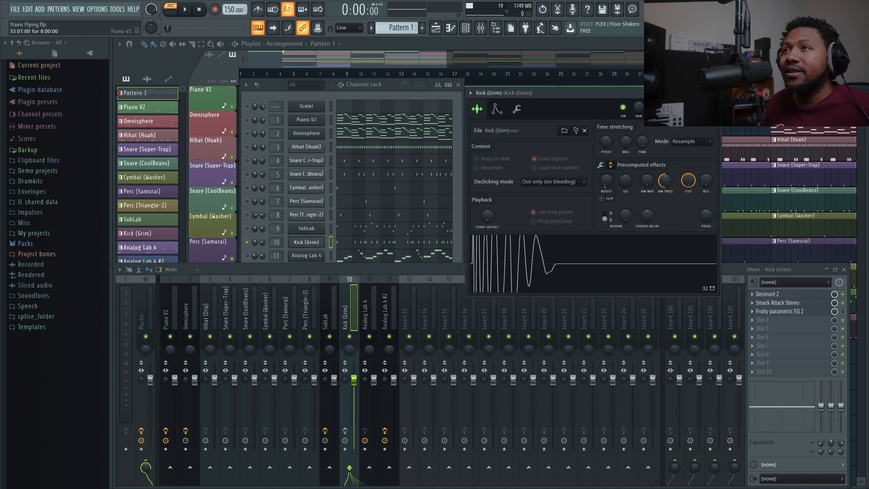
Close the kick's sampler settings and open Decimort 2 from its mixer track, placing the plugin above the mixer.
{"action": "left_click", "coordinate": [713, 92]}
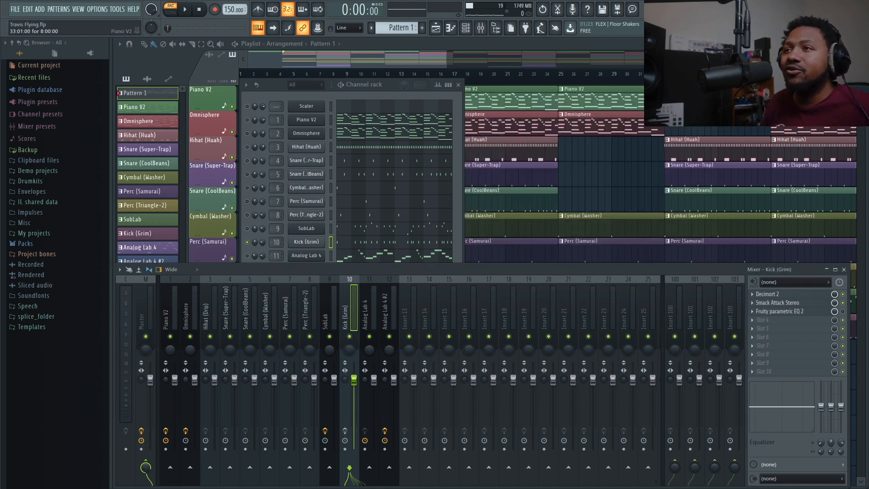
{"action": "left_click", "coordinate": [779, 296]}
{"action": "left_click_drag", "start_coordinate": [574, 114], "coordinate": [427, 257]}
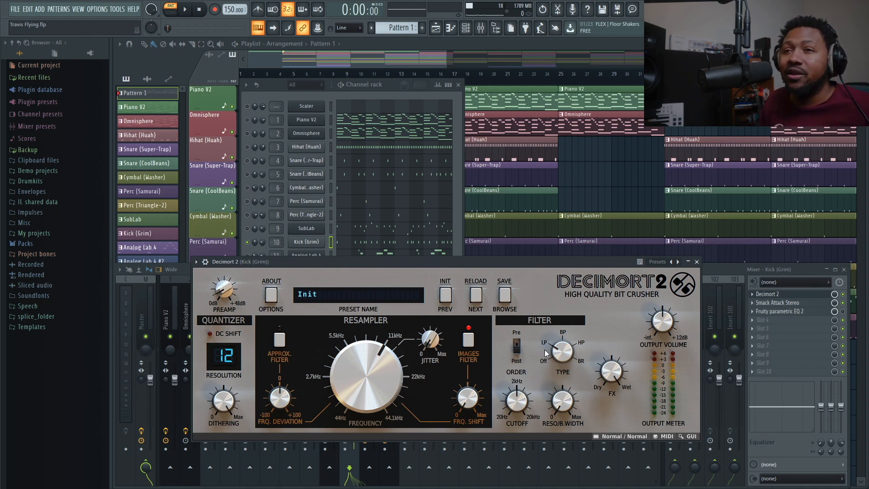
{"action": "left_click_drag", "start_coordinate": [463, 263], "coordinate": [482, 189]}
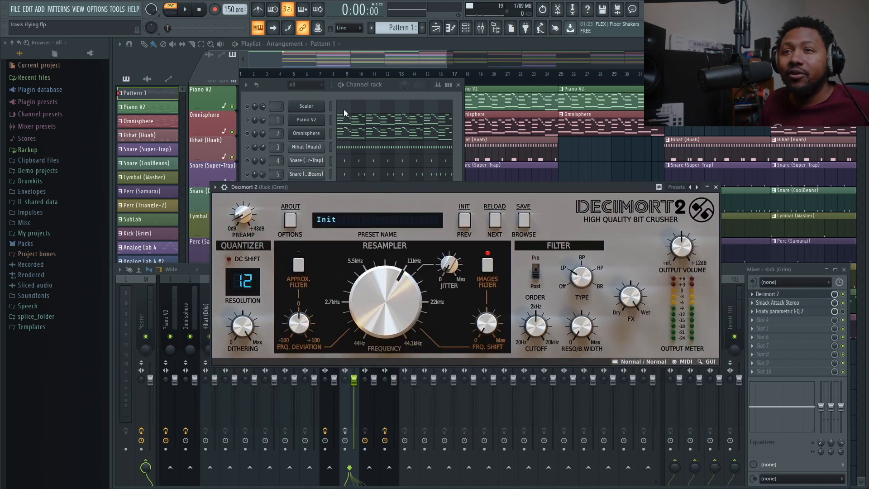
{"action": "left_click_drag", "start_coordinate": [393, 187], "coordinate": [306, 67]}
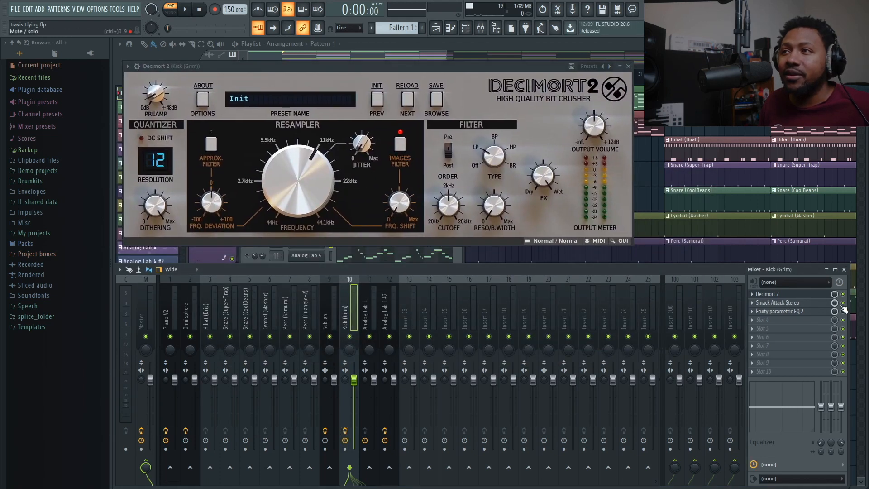
Audition the kick through Decimort 2 and move the plugin window down over the mixer.
{"action": "key", "text": "space"}
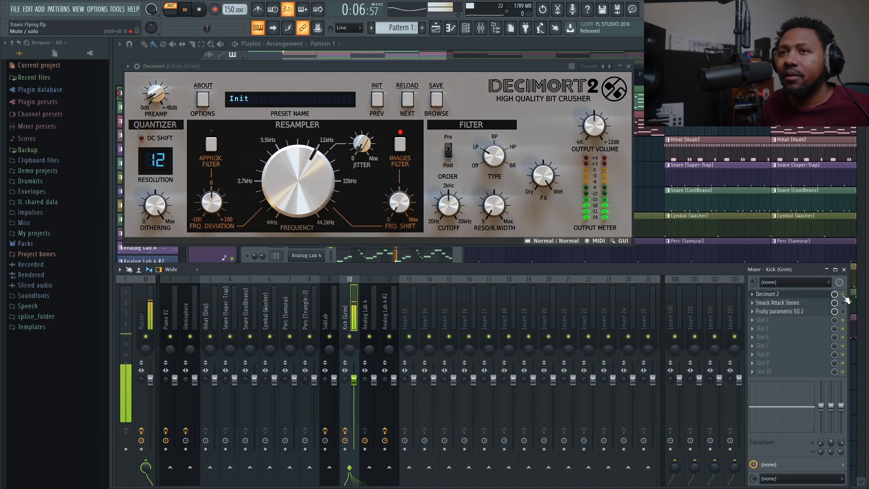
{"action": "left_click_drag", "start_coordinate": [445, 69], "coordinate": [480, 235]}
{"action": "key", "text": "space"}
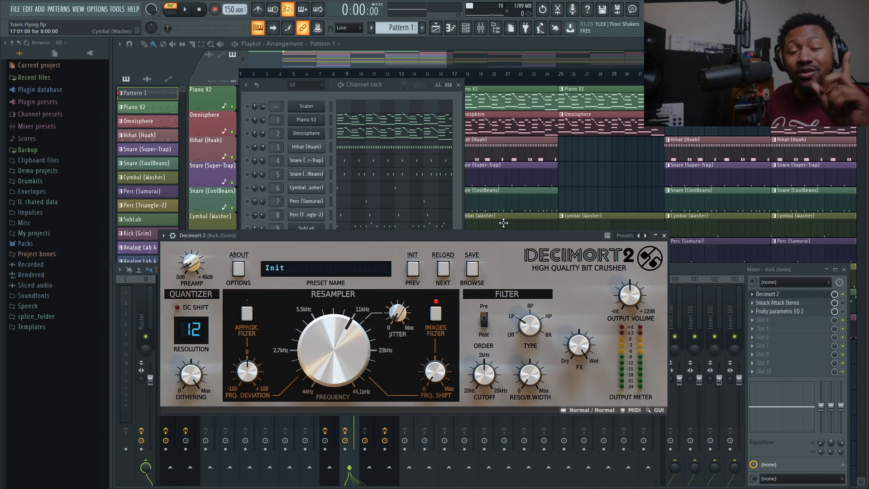
Open Smack Attack Stereo from the kick's mixer track, reposition its window and audition the kick while toggling the track's effects.
{"action": "left_click", "coordinate": [798, 304]}
{"action": "left_click_drag", "start_coordinate": [478, 136], "coordinate": [410, 183]}
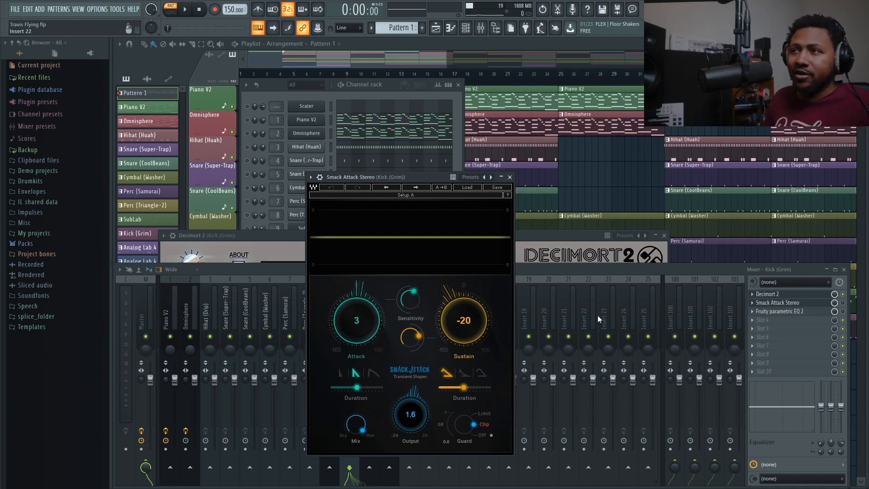
{"action": "key", "text": "space"}
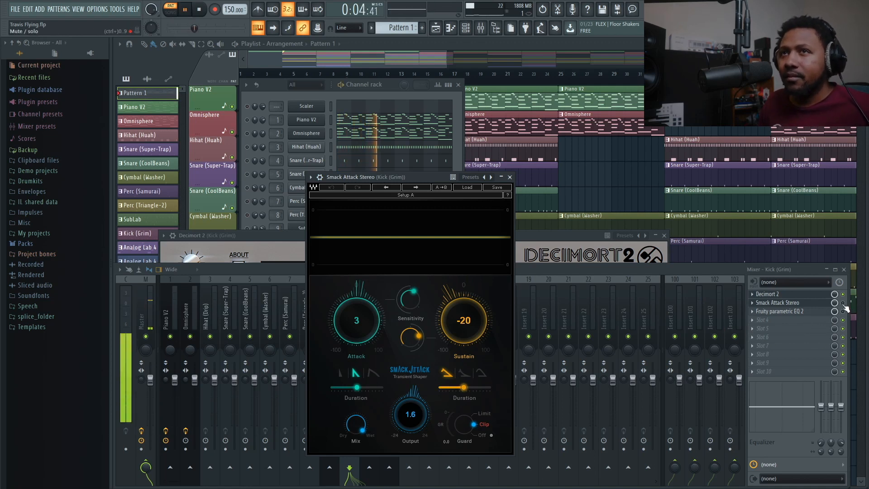
{"action": "left_click", "coordinate": [421, 266]}
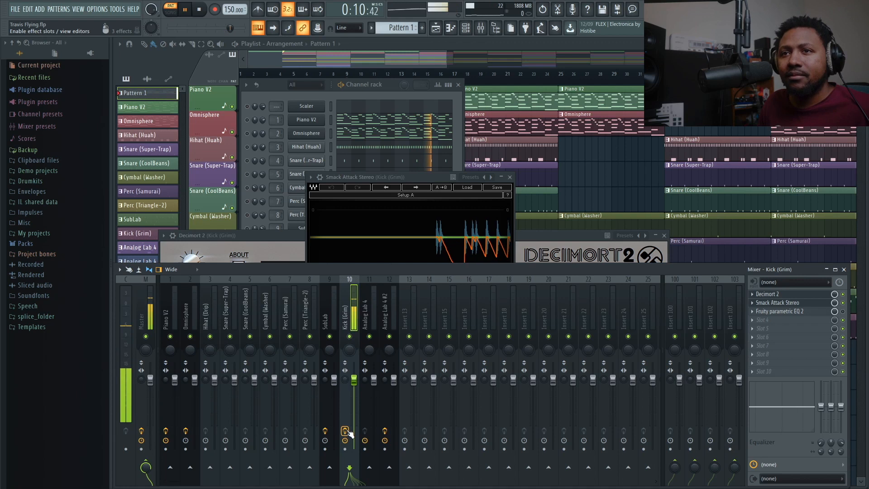
{"action": "left_click", "coordinate": [345, 431]}
{"action": "key", "text": "space"}
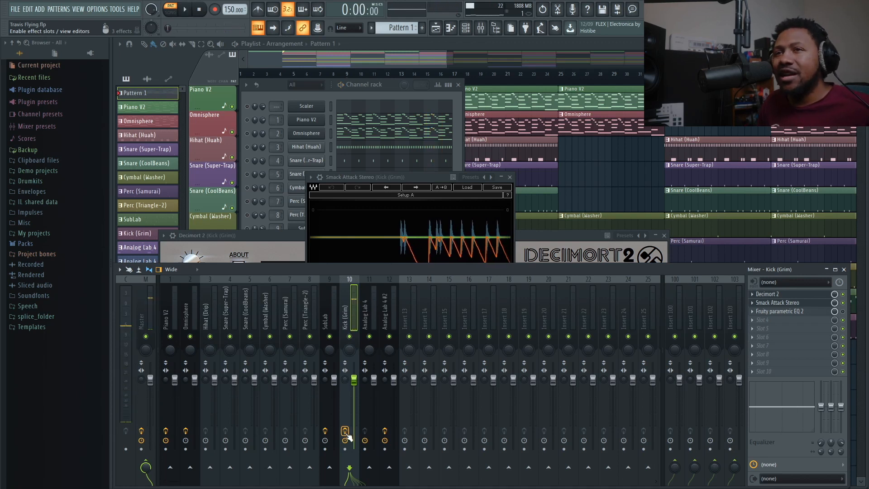
Compare the kick with its mixer effects bypassed and re-enabled during playback, and close Smack Attack Stereo.
{"action": "key", "text": "space"}
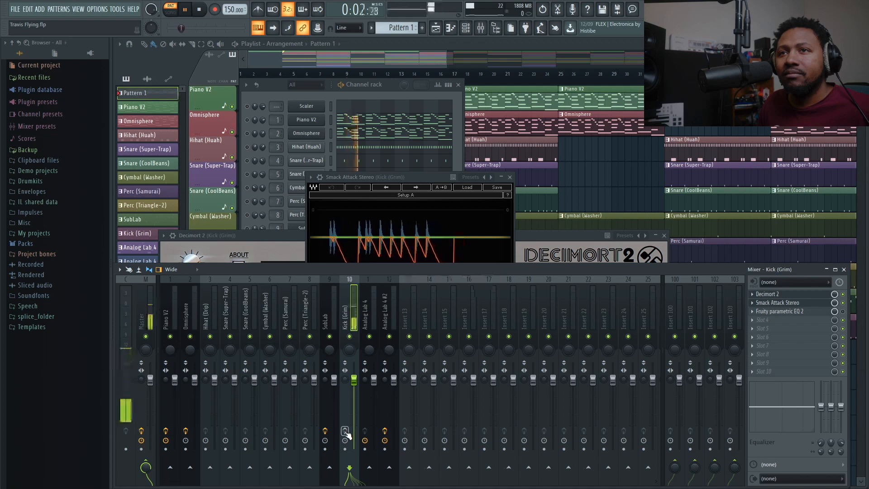
{"action": "left_click", "coordinate": [345, 431]}
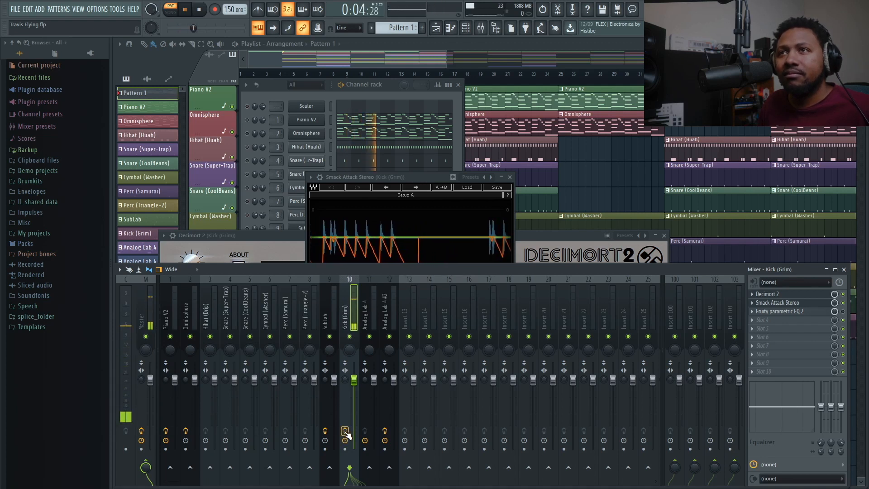
{"action": "key", "text": "space"}
{"action": "left_click", "coordinate": [509, 177]}
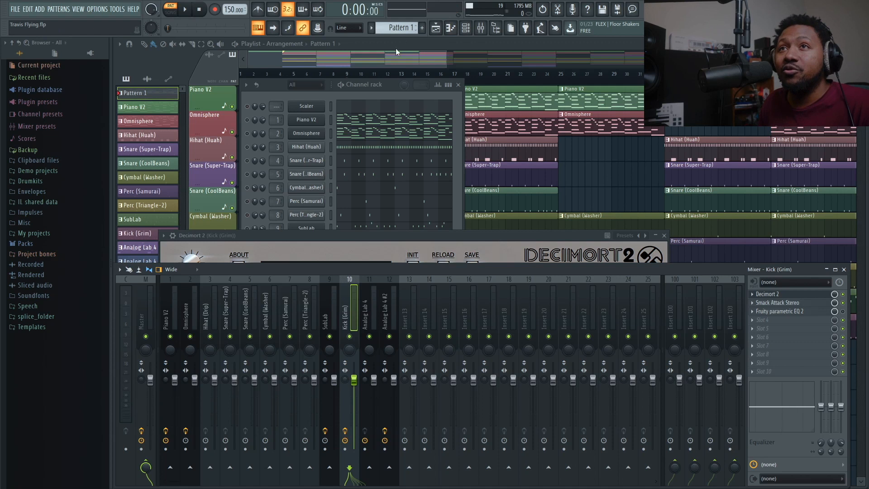
Open SubLab from the Channel rack, move its window lower and show the sampler section of the sound engine.
{"action": "left_click", "coordinate": [384, 85]}
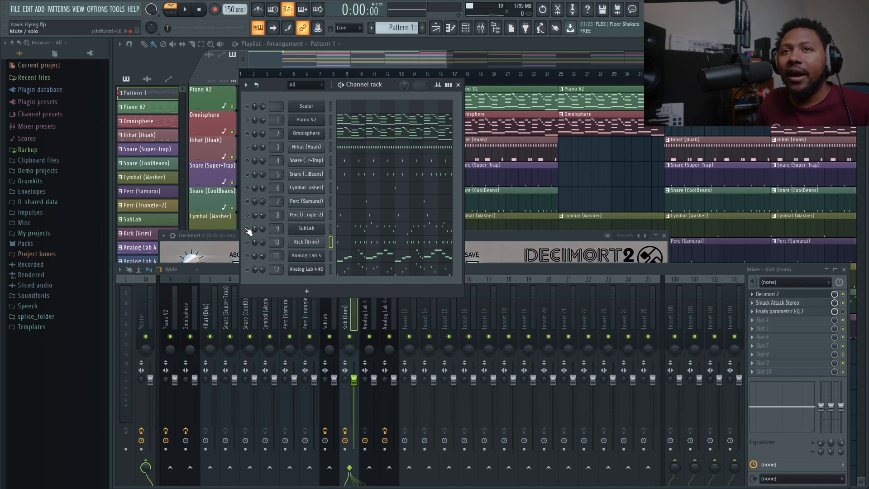
{"action": "left_click", "coordinate": [310, 230]}
{"action": "left_click_drag", "start_coordinate": [556, 61], "coordinate": [395, 121]}
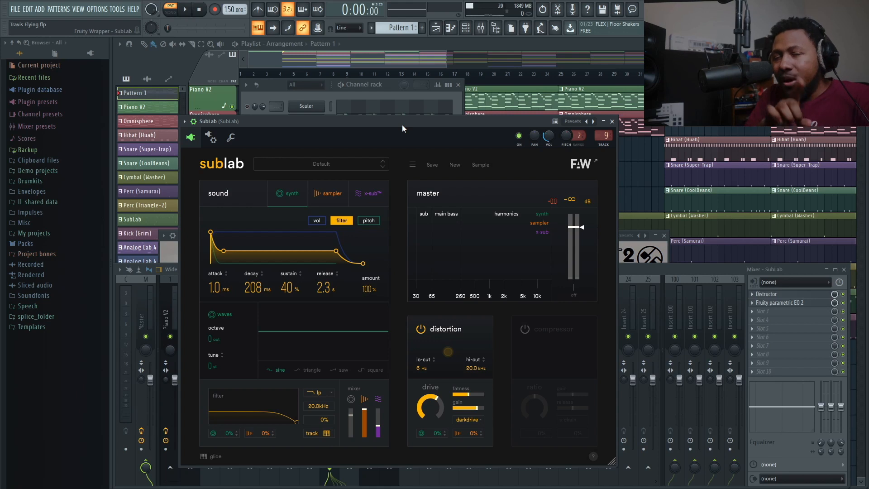
{"action": "left_click", "coordinate": [330, 194]}
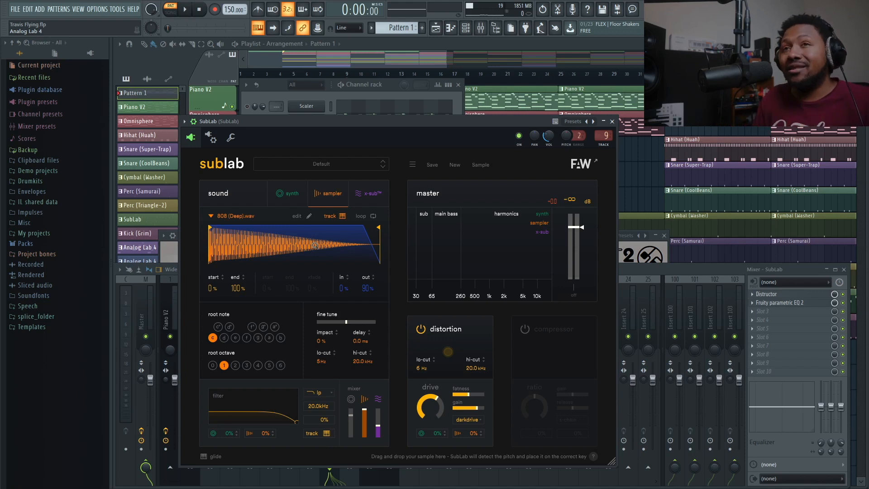
Browse the Drumkits folder to the 808's subfolder of the Drumpushers - Rob The Plug kit.
{"action": "left_click", "coordinate": [390, 83]}
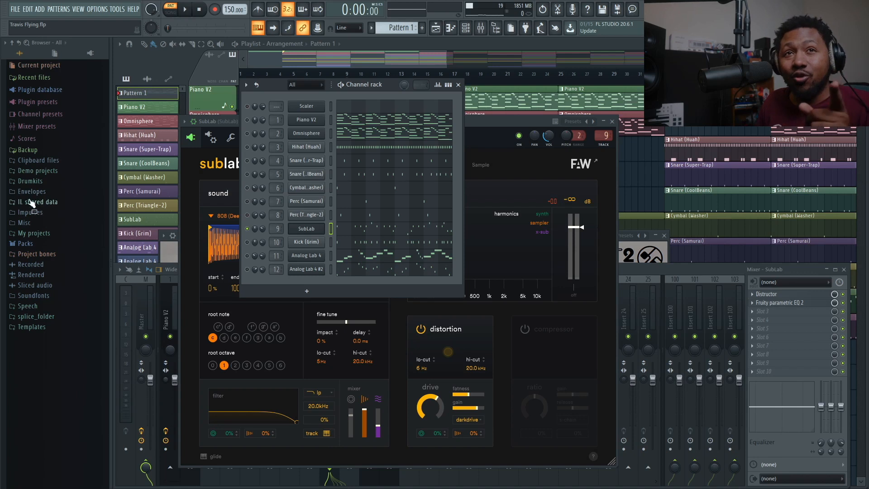
{"action": "left_click", "coordinate": [32, 182]}
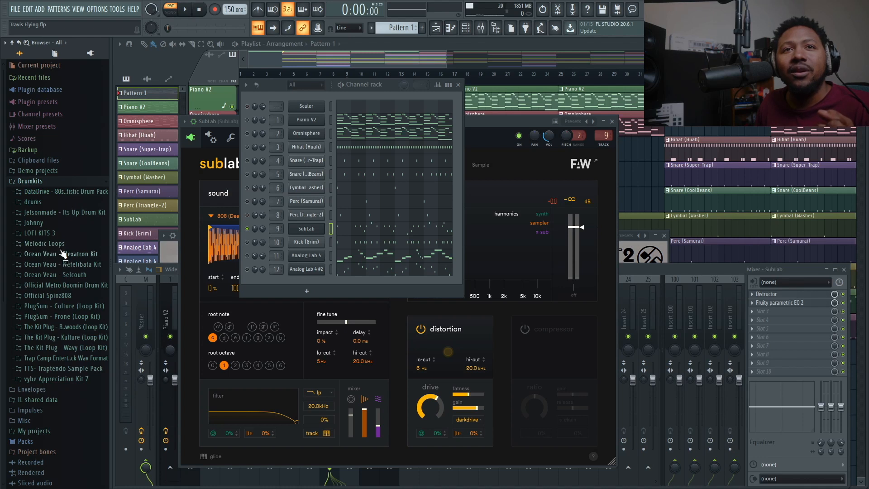
{"action": "left_click", "coordinate": [48, 225]}
{"action": "left_click", "coordinate": [75, 255]}
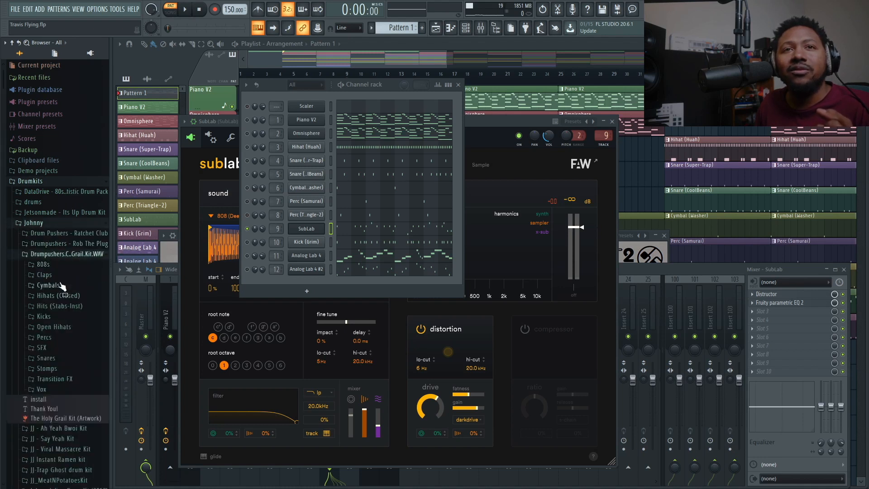
{"action": "left_click", "coordinate": [46, 265]}
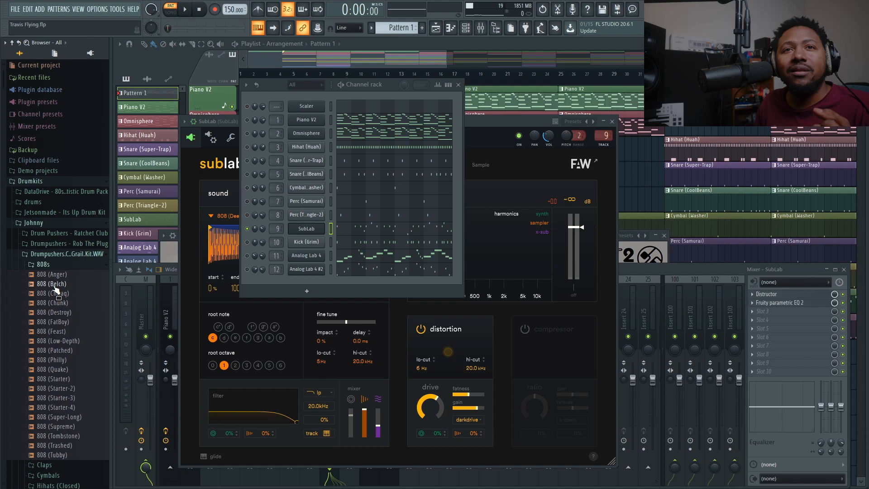
{"action": "left_click", "coordinate": [63, 243]}
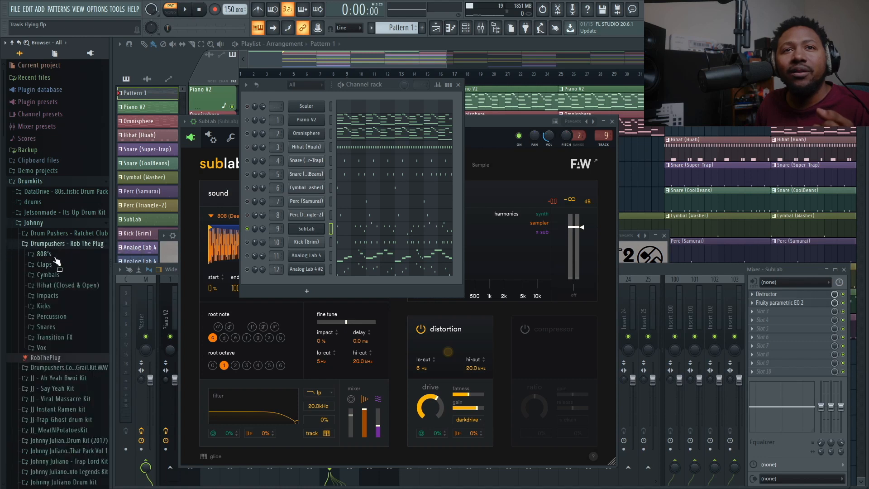
{"action": "left_click", "coordinate": [43, 254]}
Preview the 808 (Gas) and 808 (Deep) samples and add 808 (Deep) as a new channel in the Channel rack.
{"action": "left_click", "coordinate": [63, 283]}
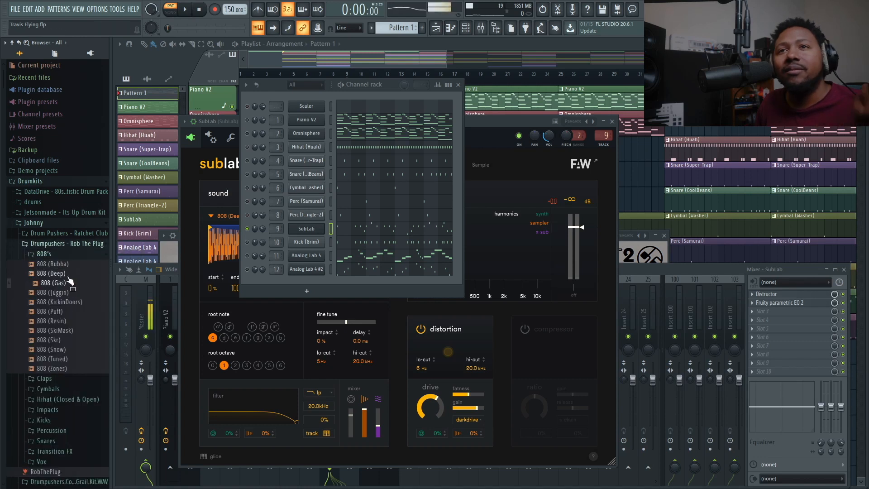
{"action": "left_click", "coordinate": [59, 275]}
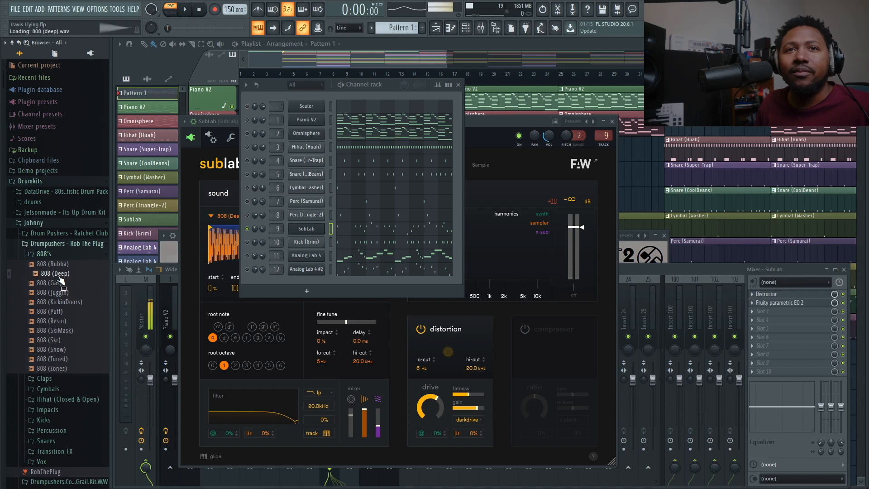
{"action": "left_click_drag", "start_coordinate": [54, 273], "coordinate": [303, 281]}
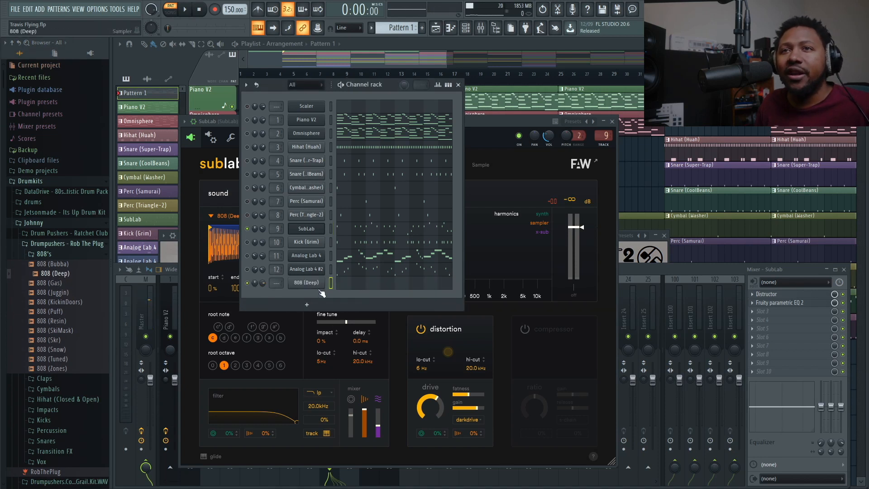
Audition the 808 (Deep) channel's sample, open it in the pitch corrector and reposition the Newtone window.
{"action": "left_click", "coordinate": [306, 283]}
{"action": "left_click", "coordinate": [262, 304]}
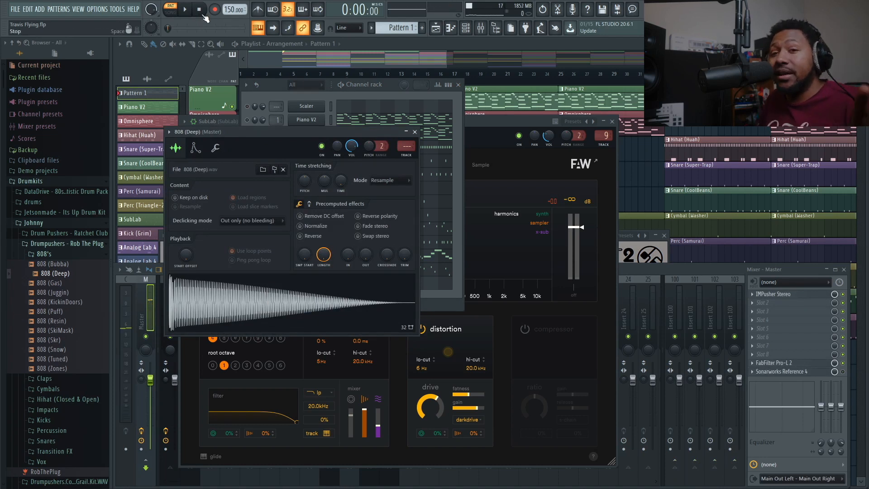
{"action": "right_click", "coordinate": [230, 302]}
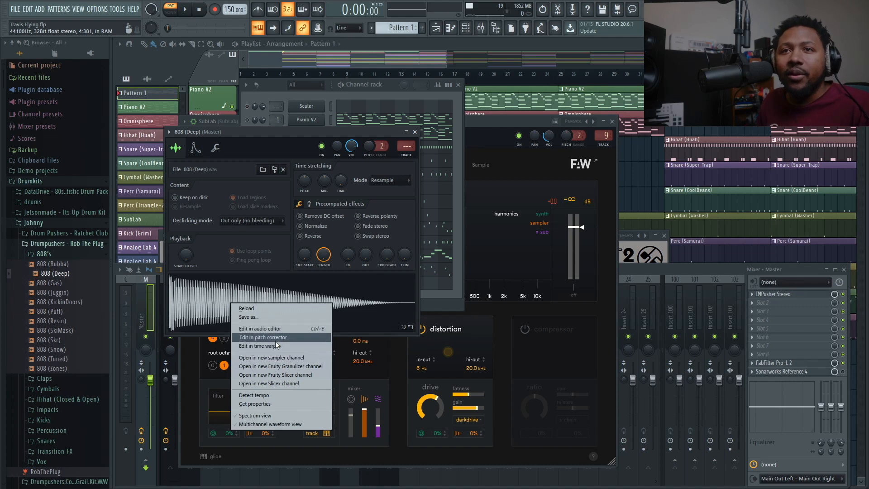
{"action": "left_click", "coordinate": [278, 338]}
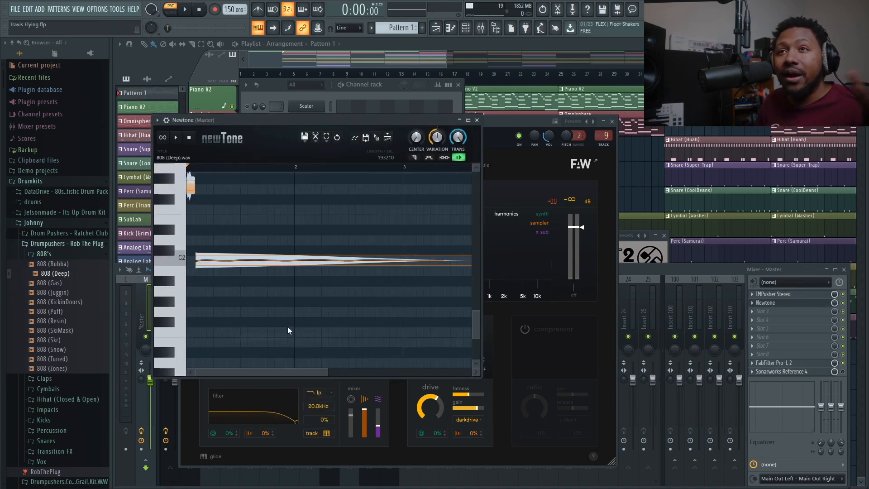
{"action": "left_click_drag", "start_coordinate": [271, 119], "coordinate": [323, 127]}
{"action": "scroll", "coordinate": [322, 235], "scroll_direction": "up", "scroll_amount": 1}
{"action": "scroll", "coordinate": [322, 239], "scroll_direction": "up", "scroll_amount": 1}
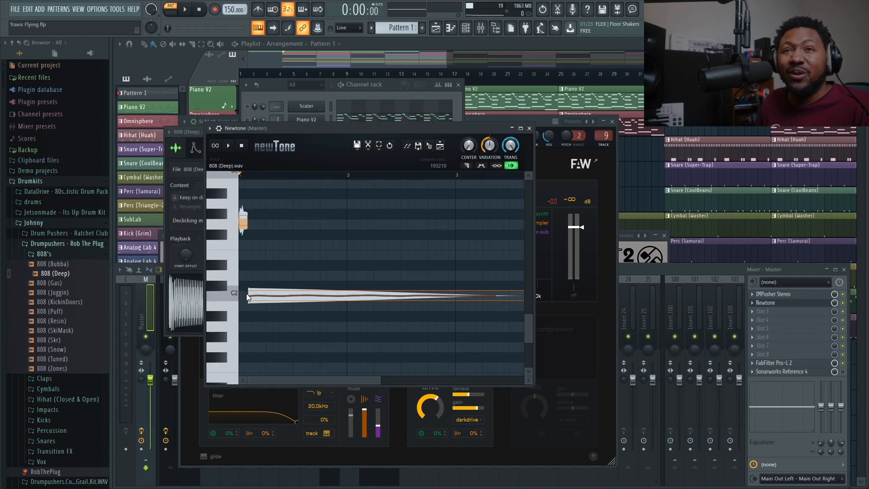
Move the short opening slice of the 808 down to C2, raising Center to maximum and reducing Variation to minimum.
{"action": "left_click_drag", "start_coordinate": [241, 221], "coordinate": [243, 293]}
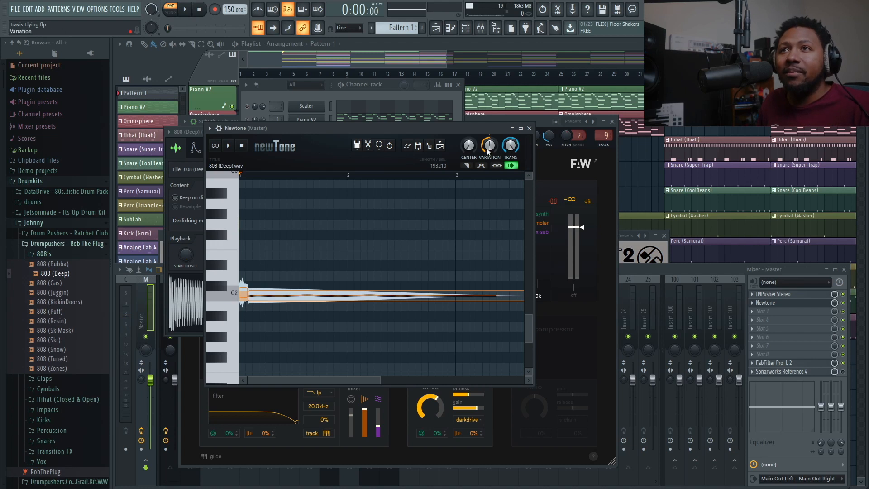
{"action": "left_click_drag", "start_coordinate": [469, 145], "coordinate": [469, 113]}
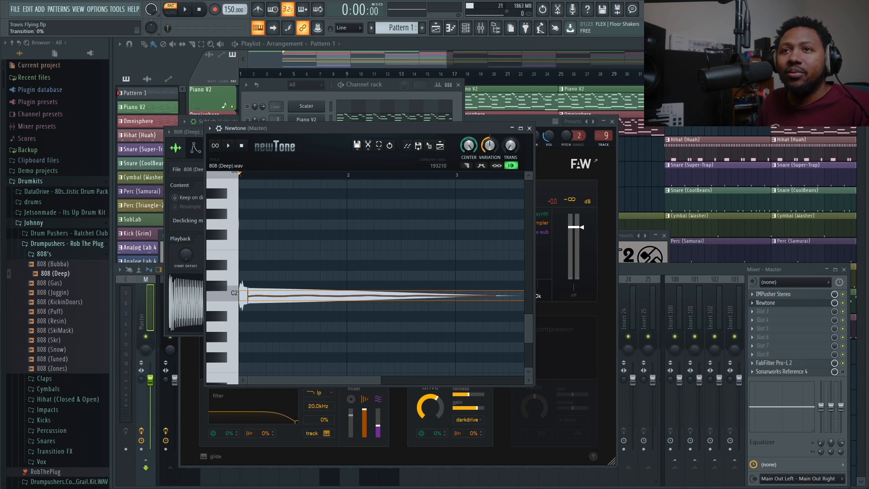
{"action": "mouse_move", "coordinate": [489, 145]}
{"action": "left_mouse_down"}
{"action": "mouse_move", "coordinate": [489, 172]}
{"action": "mouse_move", "coordinate": [489, 144]}
{"action": "left_mouse_up"}
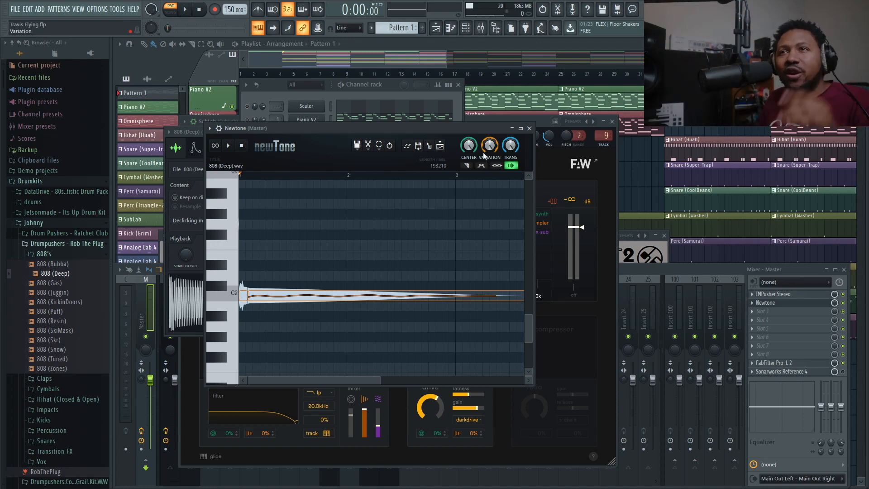
{"action": "left_click_drag", "start_coordinate": [487, 153], "coordinate": [487, 181]}
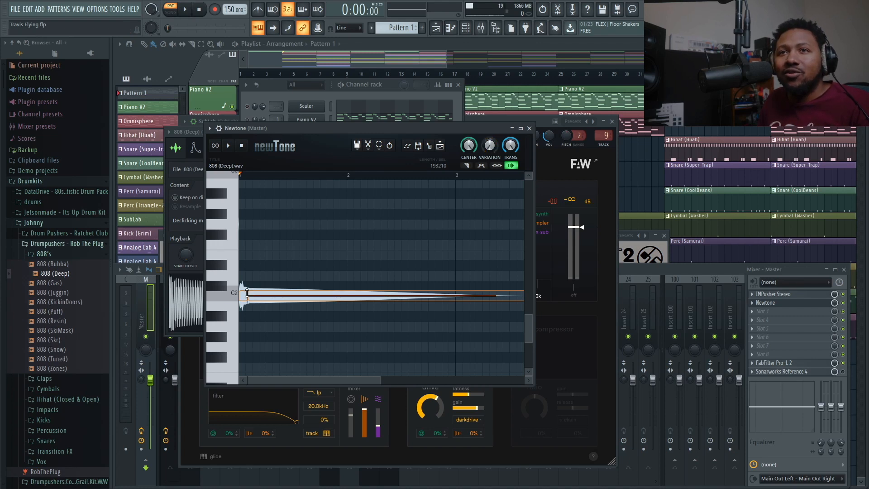
Place Newtone beside the sampler and transfer the pitch-corrected 808 into the 808 (Deep) channel's waveform area.
{"action": "left_click_drag", "start_coordinate": [466, 128], "coordinate": [696, 120]}
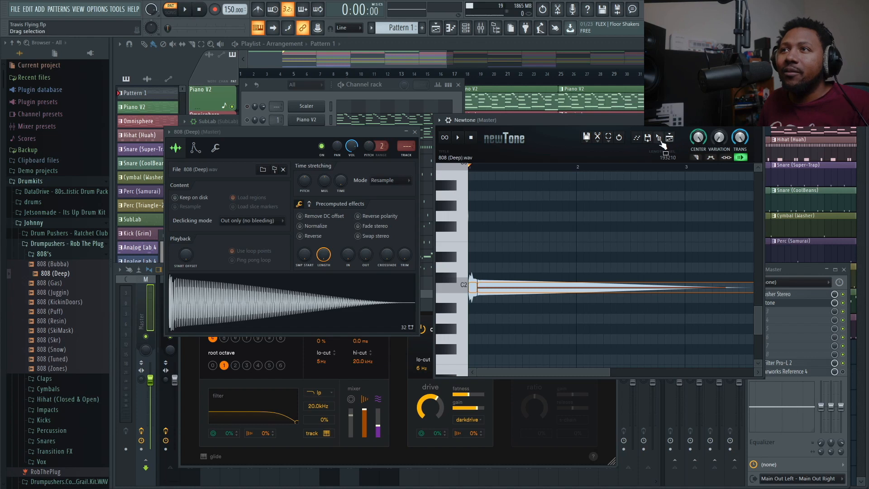
{"action": "left_click_drag", "start_coordinate": [661, 142], "coordinate": [280, 302]}
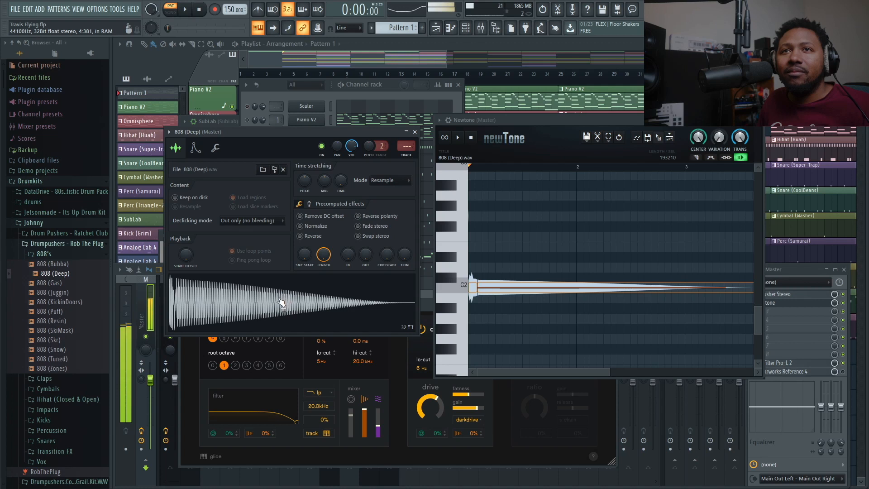
{"action": "right_click", "coordinate": [225, 286]}
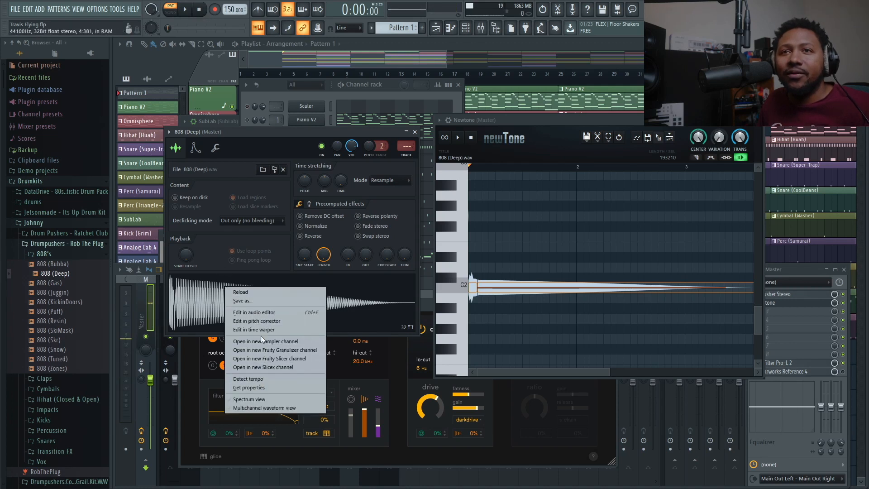
{"action": "left_click", "coordinate": [280, 128]}
Apply the Cut itself option to the 808 (Deep) channel and audition its sample.
{"action": "left_click_drag", "start_coordinate": [280, 128], "coordinate": [493, 126]}
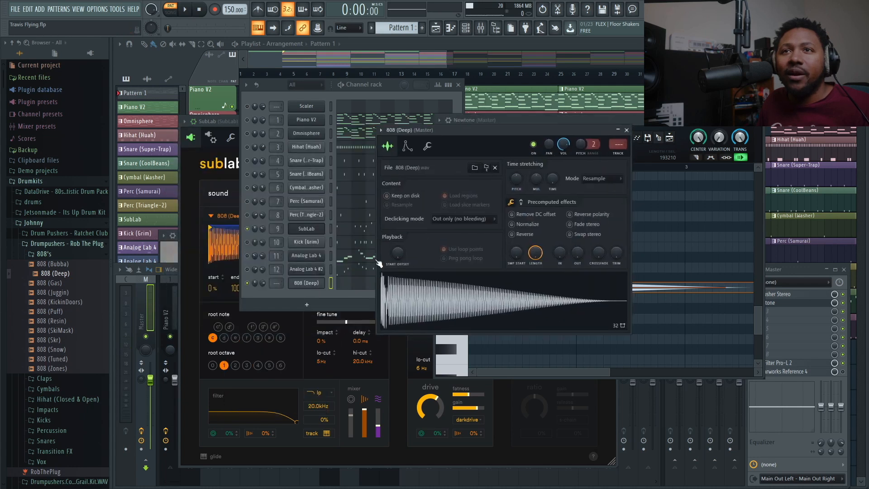
{"action": "right_click", "coordinate": [326, 280]}
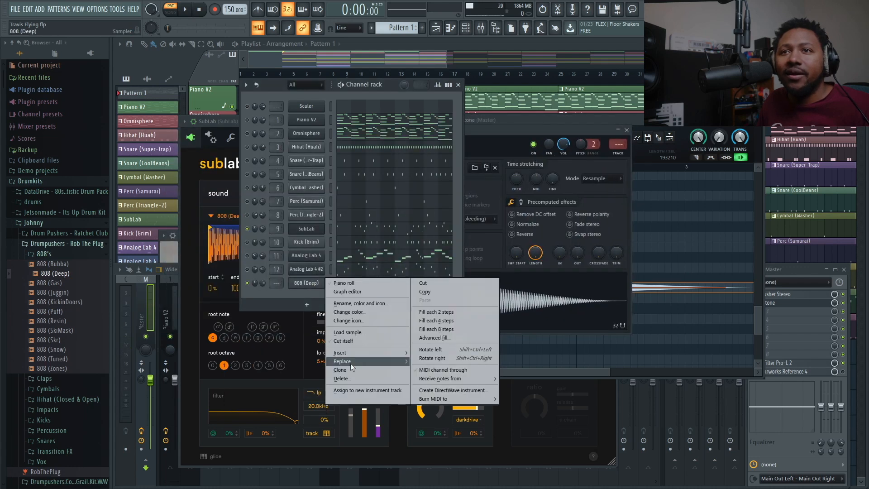
{"action": "left_click", "coordinate": [346, 340]}
{"action": "left_click_drag", "start_coordinate": [508, 129], "coordinate": [403, 146]}
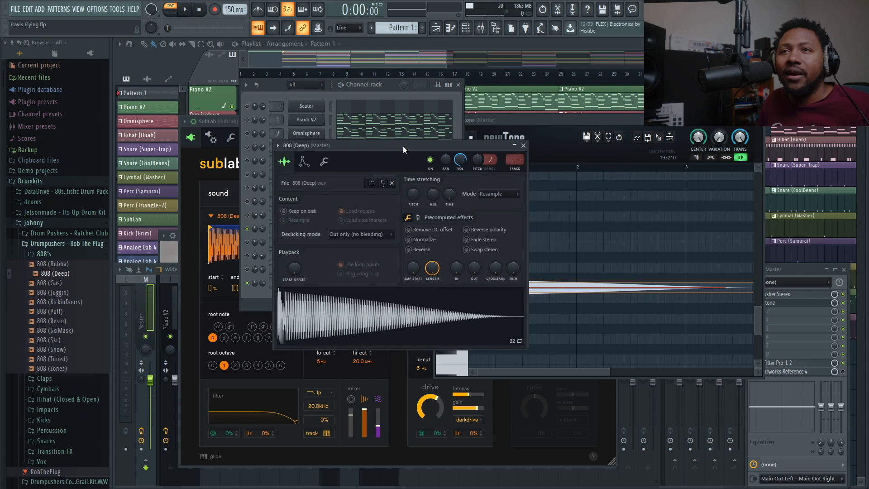
{"action": "left_click", "coordinate": [364, 319]}
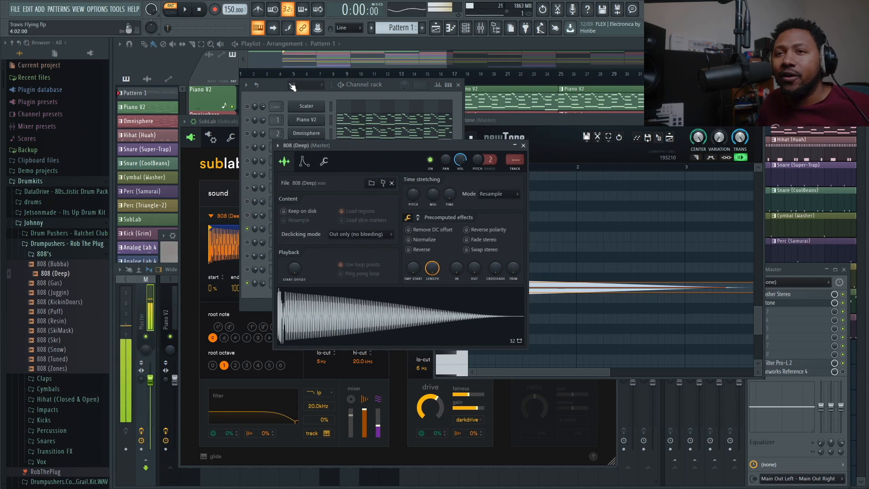
Show the 808 (Deep) channel's envelope settings and audition two notes on its preview keyboard.
{"action": "left_click", "coordinate": [304, 162]}
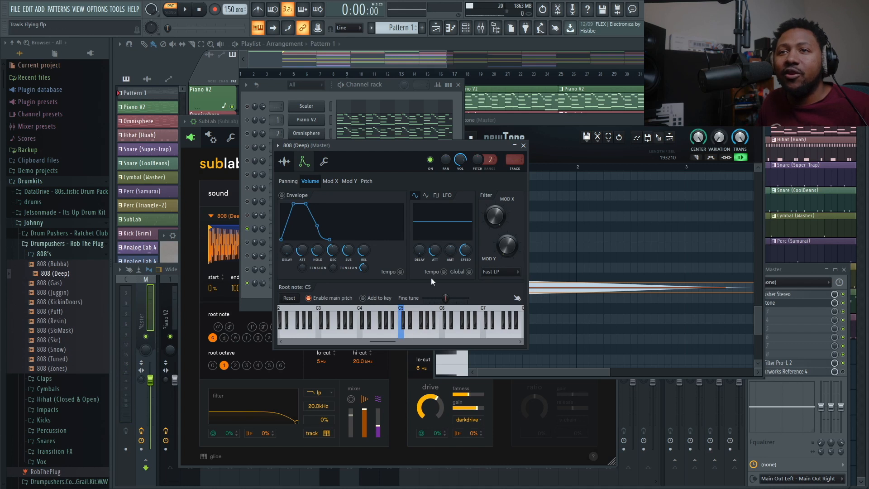
{"action": "left_click", "coordinate": [372, 330]}
{"action": "left_click", "coordinate": [397, 336]}
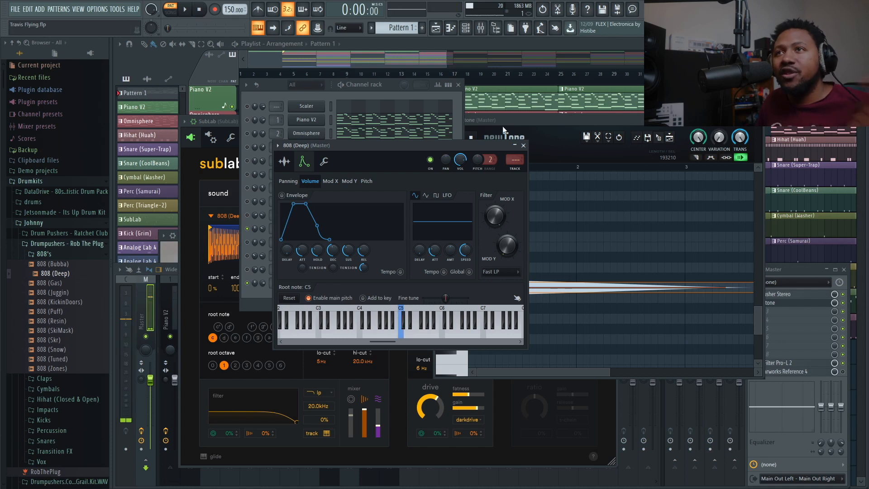
Close the 808 (Deep) sampler, bring back the mixer and channel rack, and show the SubLab instrument's settings.
{"action": "left_click", "coordinate": [523, 145]}
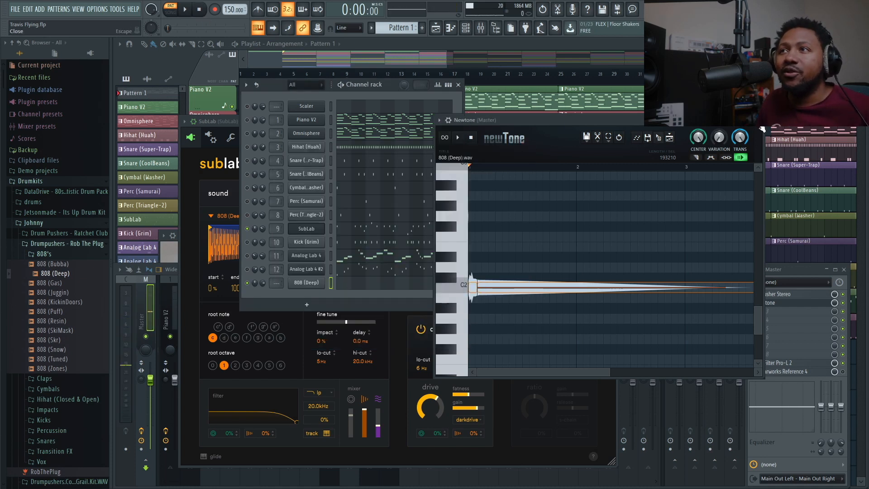
{"action": "key", "text": "F9"}
{"action": "left_click", "coordinate": [379, 88]}
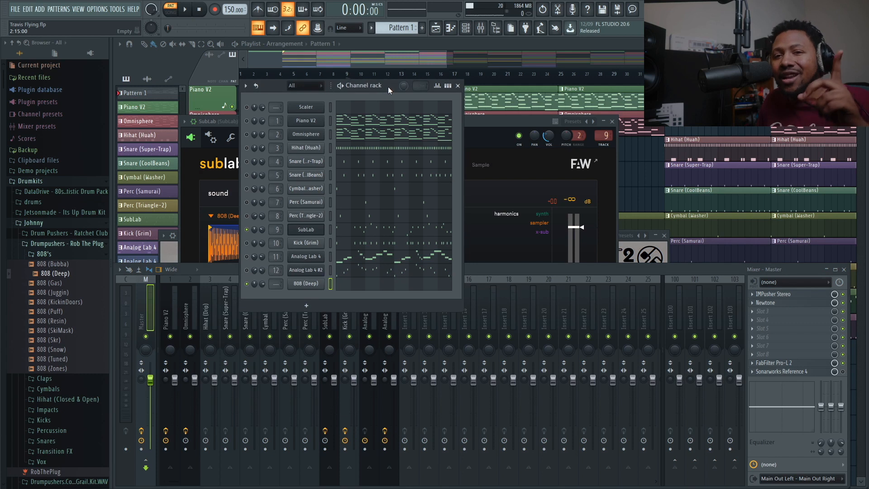
{"action": "left_click", "coordinate": [306, 229]}
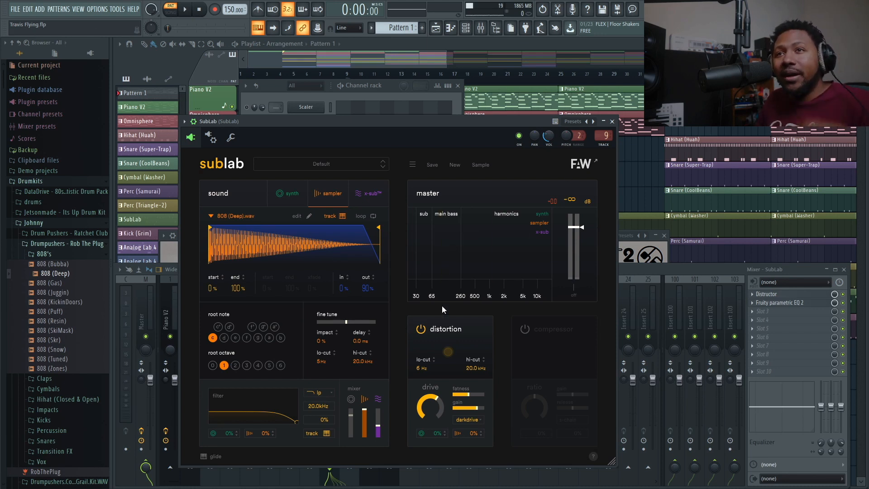
Close SubLab and play the pattern with only the SubLab and Kick (Grim) channels active.
{"action": "left_click", "coordinate": [613, 121]}
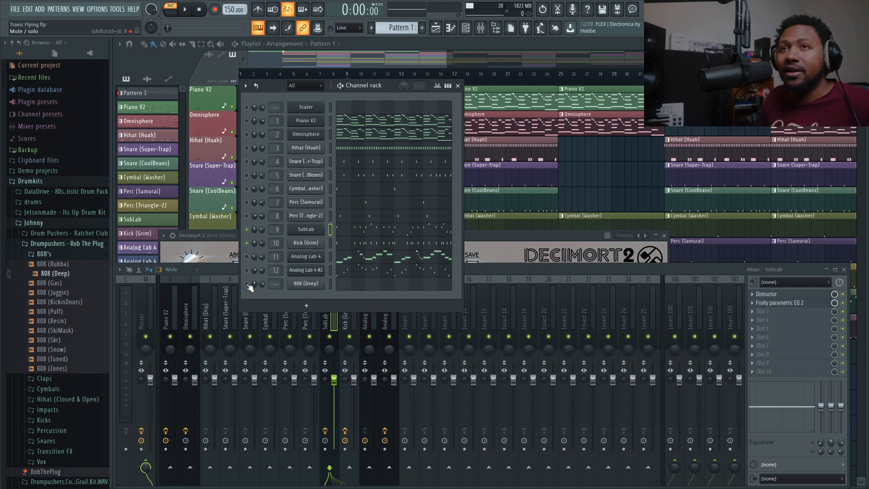
{"action": "key", "text": "space"}
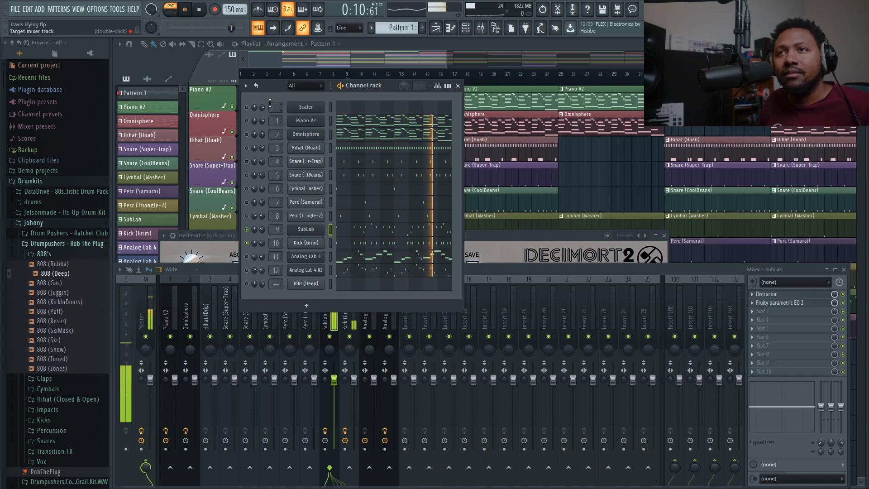
{"action": "left_click", "coordinate": [205, 16]}
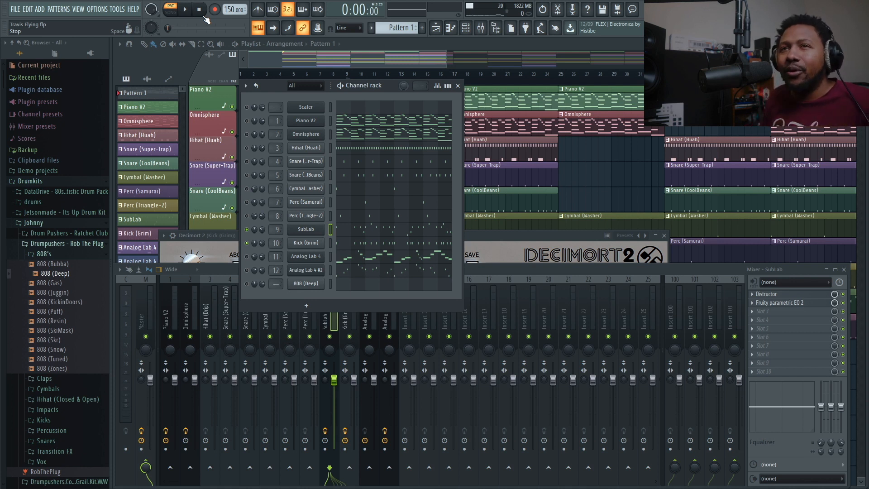
Show the Distructor effect on the SubLab mixer track and place its window over the mixer.
{"action": "double_click", "coordinate": [277, 230]}
{"action": "left_click", "coordinate": [779, 295]}
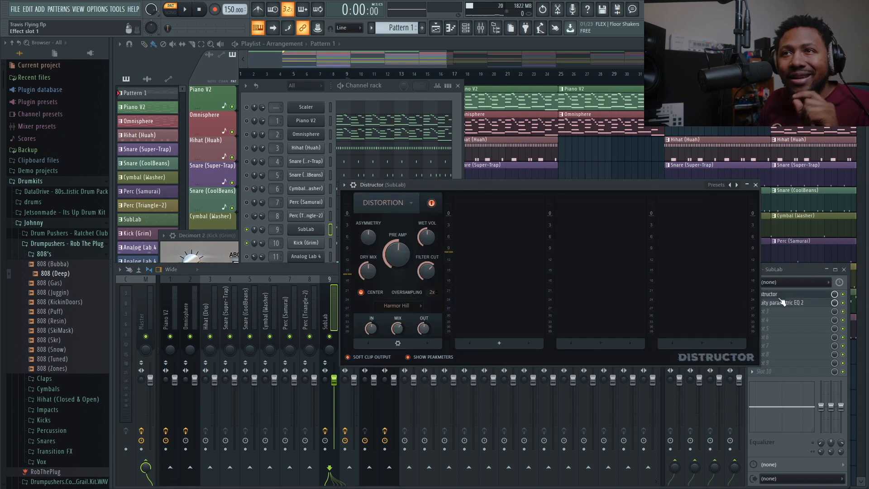
{"action": "left_click_drag", "start_coordinate": [523, 183], "coordinate": [515, 222]}
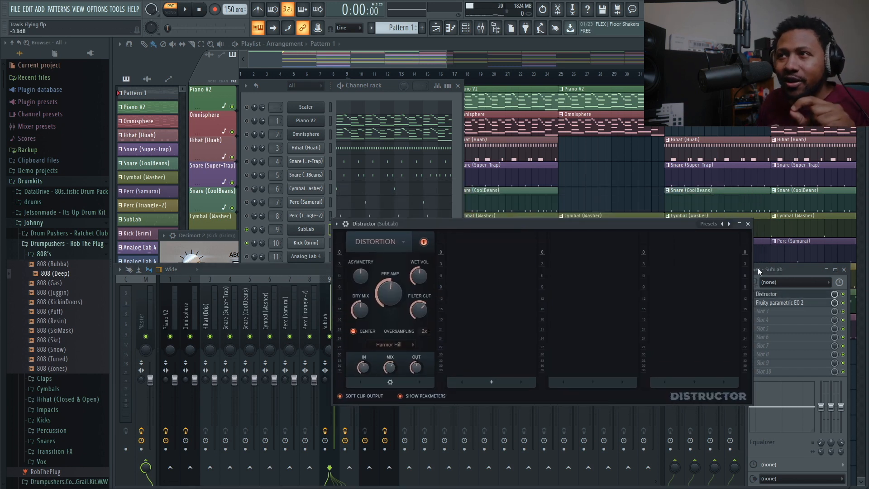
Bypass Distructor and Fruity parametric EQ 2 on the SubLab track and audition the kick and 808 dry.
{"action": "left_click", "coordinate": [843, 295]}
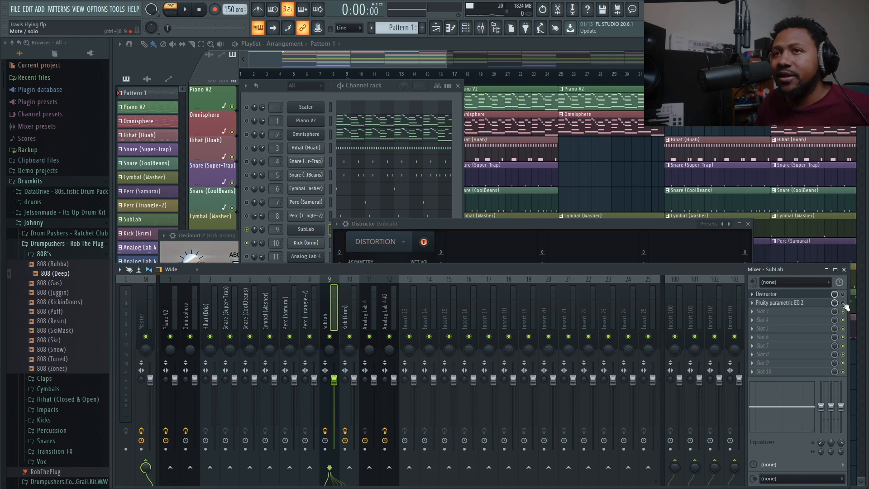
{"action": "key", "text": "space"}
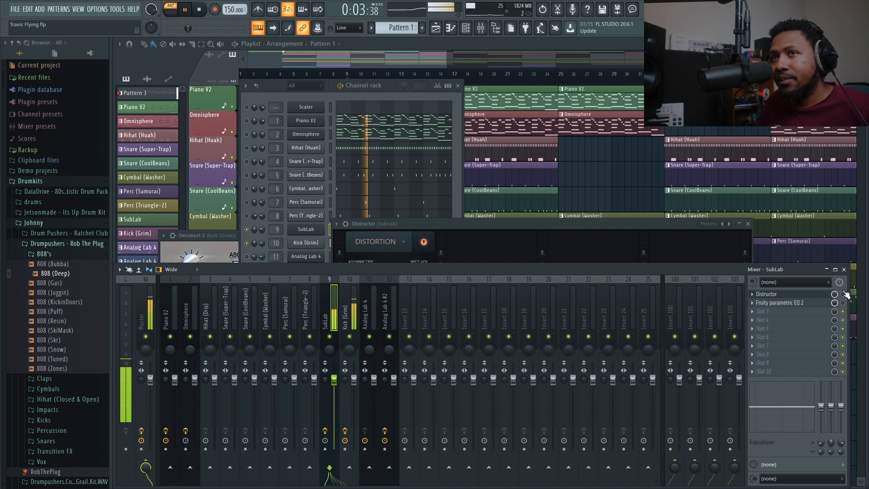
{"action": "key", "text": "space"}
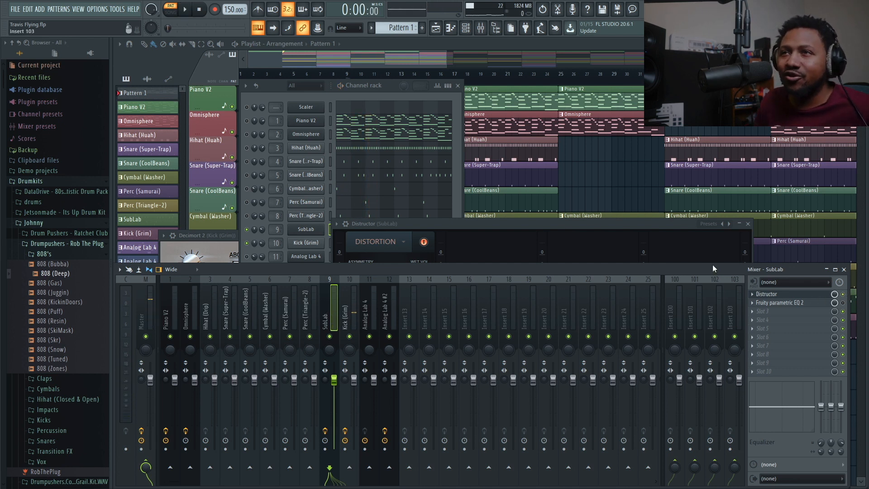
Audition the kick and 808 with only Distructor enabled on the SubLab track.
{"action": "left_click", "coordinate": [540, 224]}
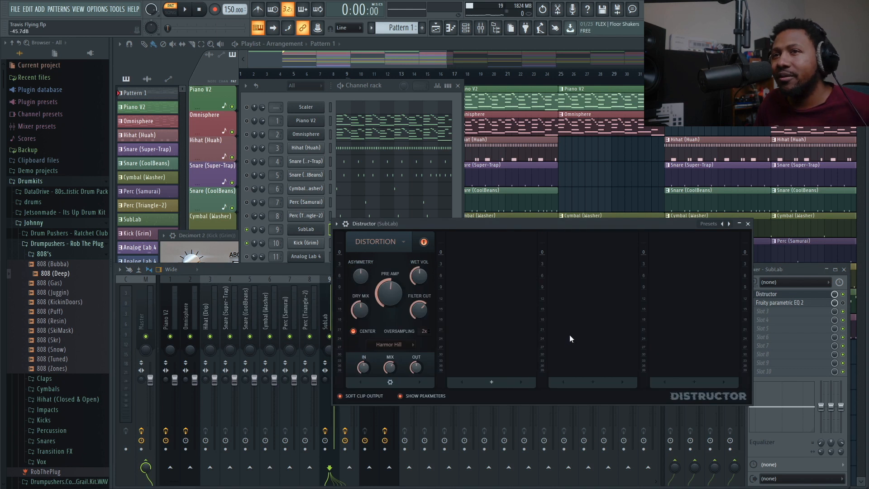
{"action": "key", "text": "space"}
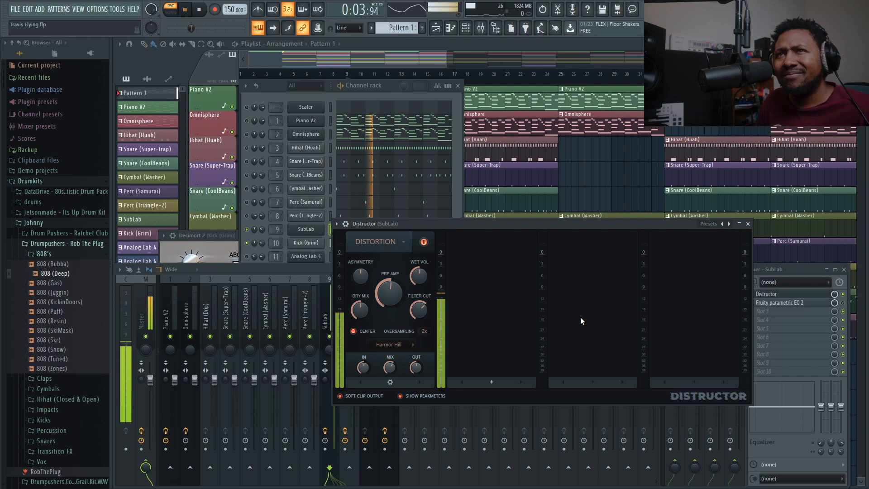
{"action": "key", "text": "space"}
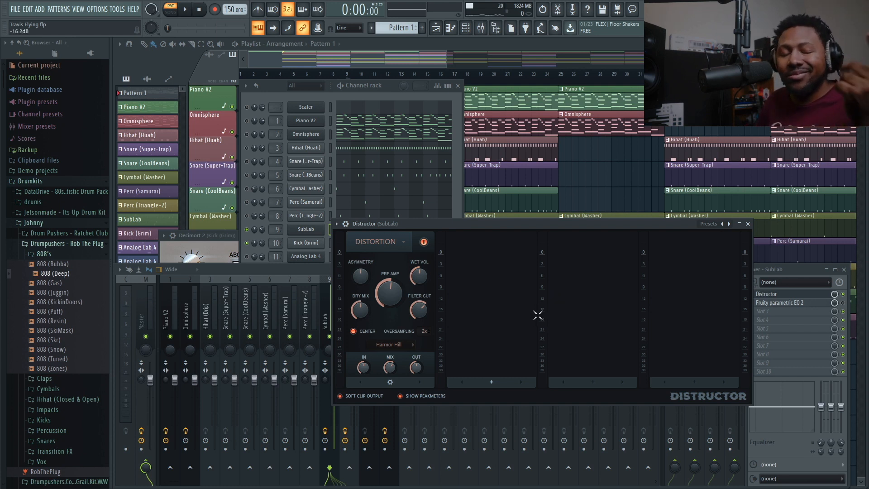
Show the Fruity parametric EQ 2 curves on the SubLab and Kick (Grim) mixer tracks for comparison.
{"action": "left_click", "coordinate": [748, 224]}
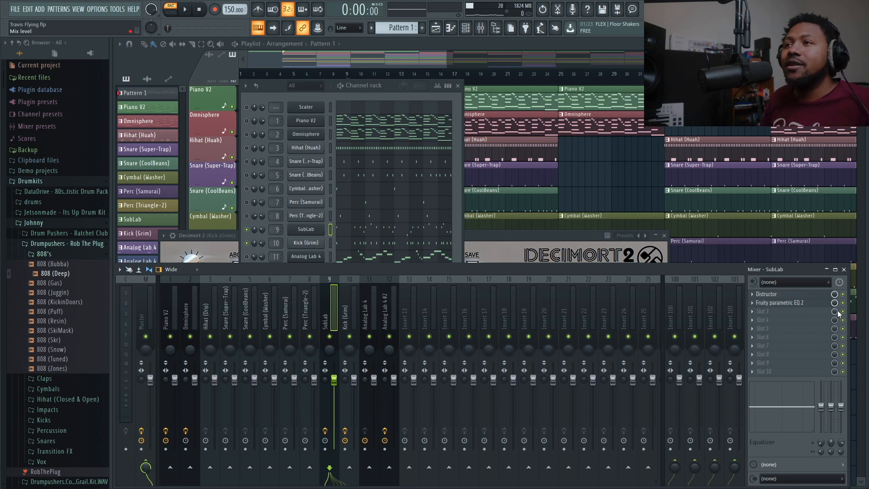
{"action": "left_click", "coordinate": [820, 306]}
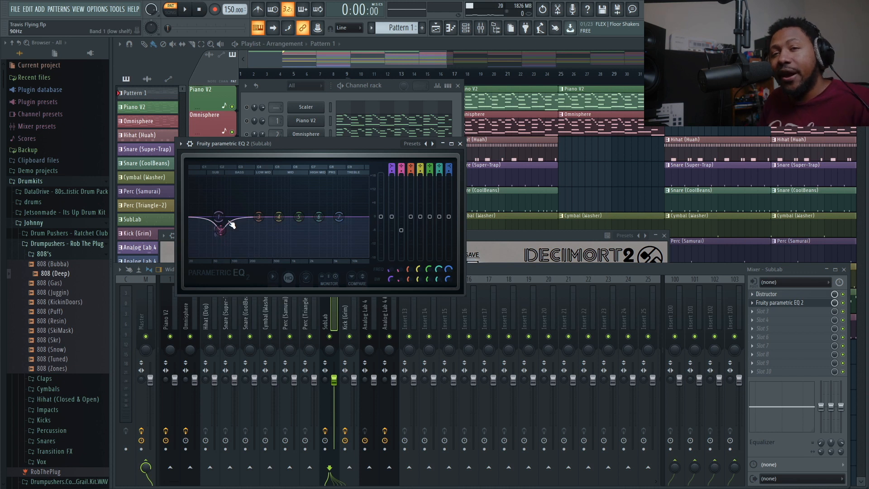
{"action": "left_click", "coordinate": [505, 269]}
{"action": "left_click", "coordinate": [350, 312]}
{"action": "left_click", "coordinate": [782, 312]}
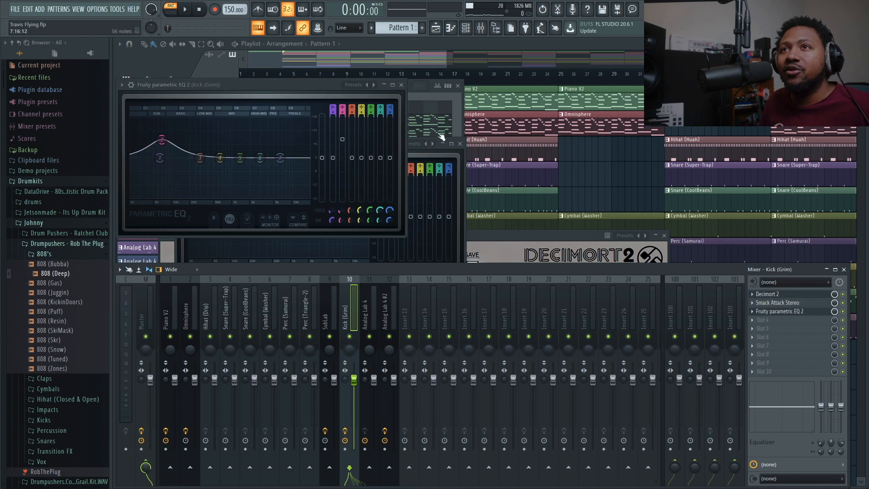
Solo the Kick (Grim) channel, play it briefly and examine the low-frequency boost at band 2 of its EQ.
{"action": "left_click", "coordinate": [422, 93]}
{"action": "right_click", "coordinate": [254, 243]}
{"action": "key", "text": "Escape"}
{"action": "key", "text": "space"}
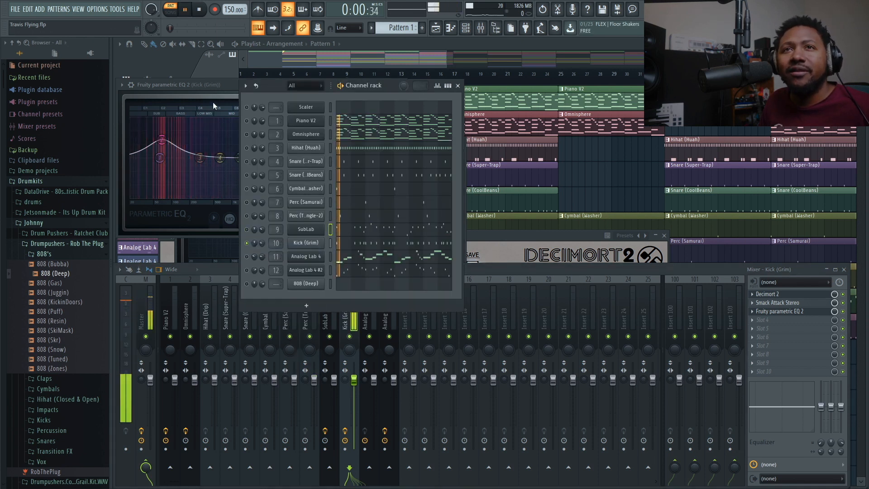
{"action": "left_click", "coordinate": [223, 83]}
{"action": "key", "text": "space"}
{"action": "left_click_drag", "start_coordinate": [168, 142], "coordinate": [167, 140]}
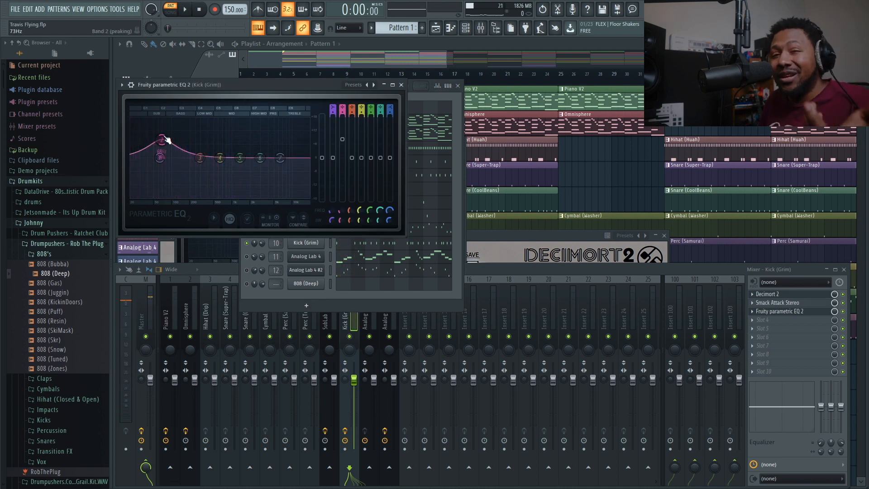
{"action": "left_click", "coordinate": [401, 84]}
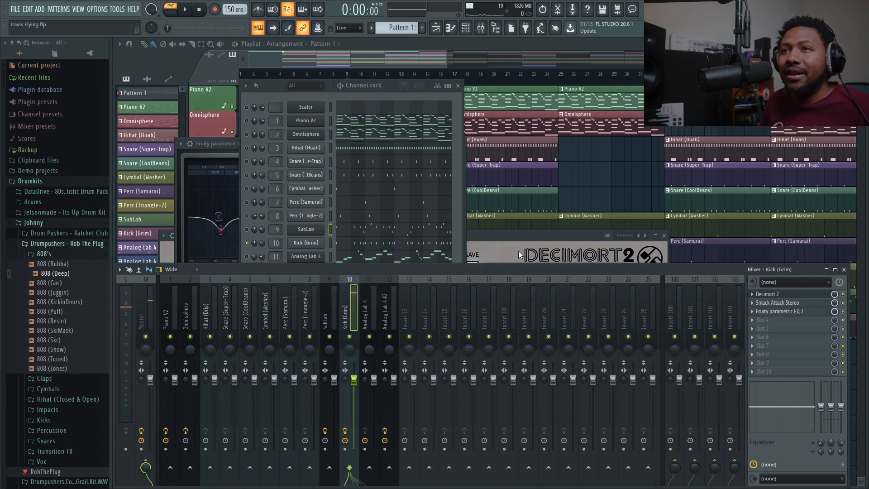
Copy the kick's EQ preset into slot 3 of the SubLab track and turn its band 2 boost into a narrower cut.
{"action": "left_click", "coordinate": [754, 311]}
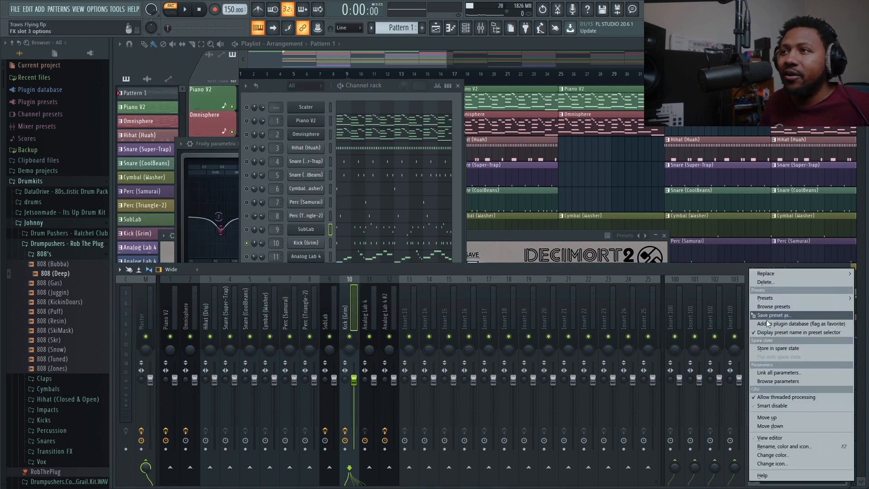
{"action": "left_click_drag", "start_coordinate": [770, 314], "coordinate": [331, 322]}
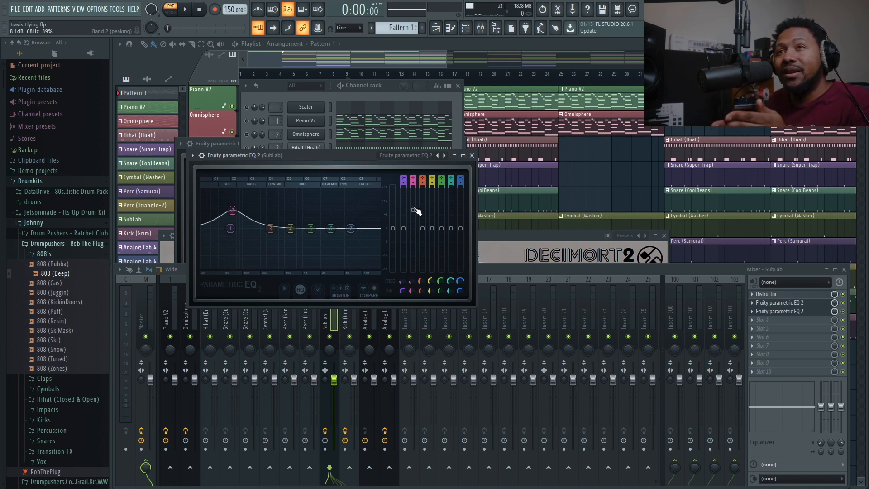
{"action": "left_click_drag", "start_coordinate": [413, 209], "coordinate": [413, 242]}
{"action": "scroll", "coordinate": [235, 242], "scroll_direction": "down", "scroll_amount": 5}
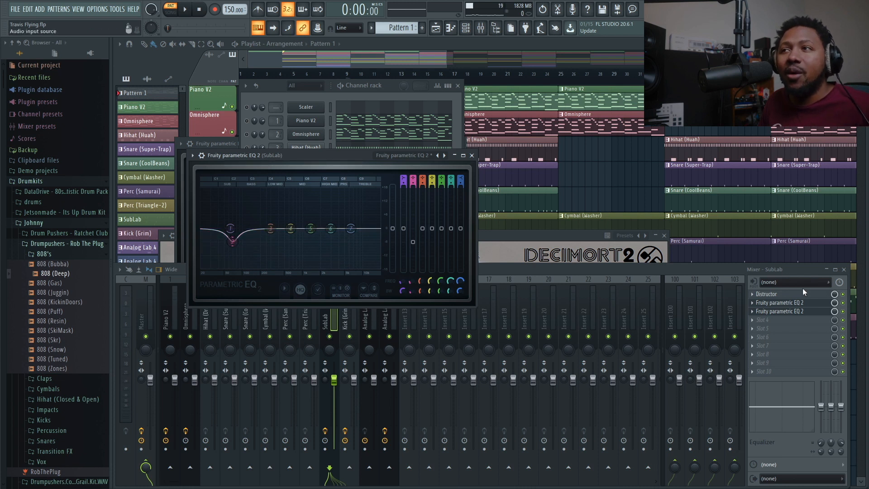
Disable both parametric EQs on the SubLab track and audition the SubLab and Kick (Grim) channels together.
{"action": "left_click", "coordinate": [846, 319]}
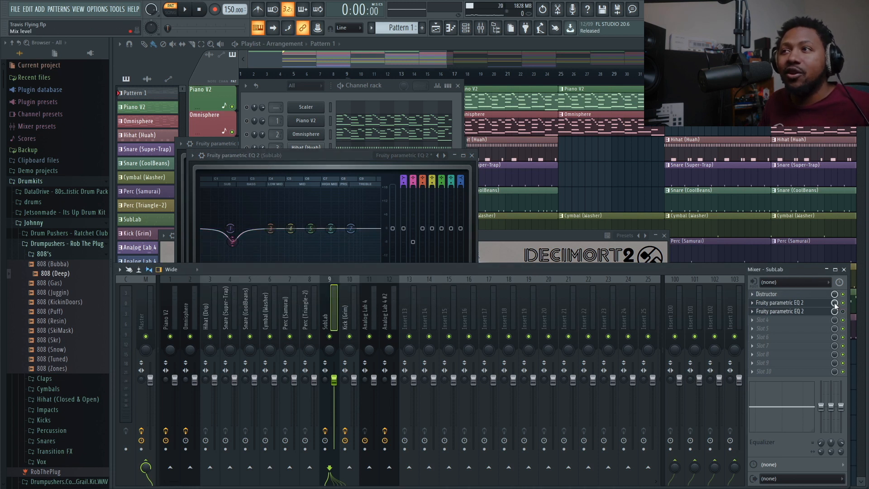
{"action": "key", "text": "space"}
{"action": "key", "text": "space"}
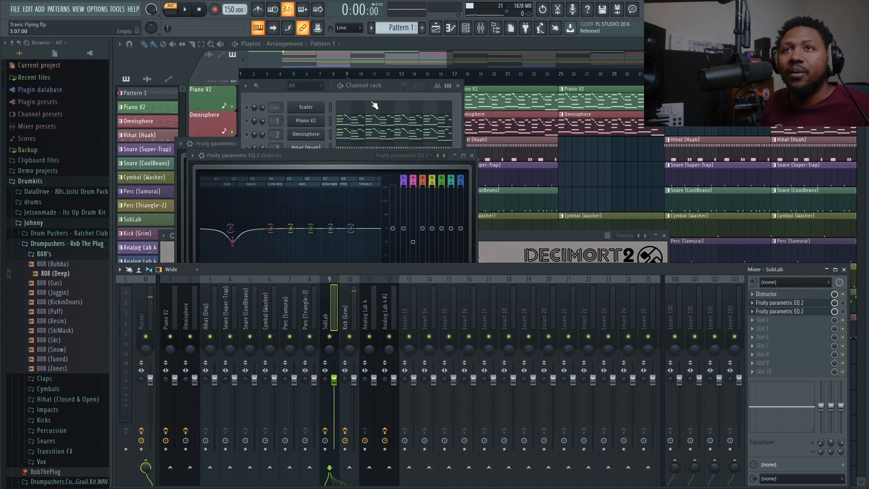
{"action": "left_click", "coordinate": [392, 83]}
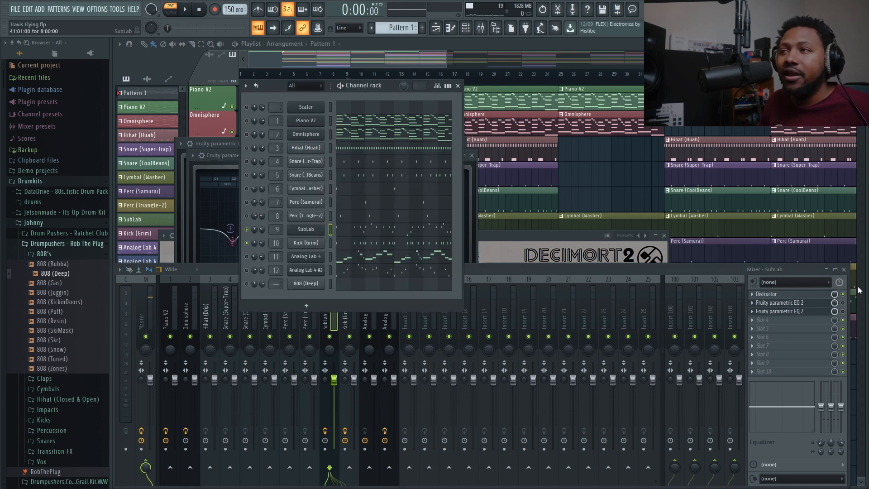
{"action": "key", "text": "space"}
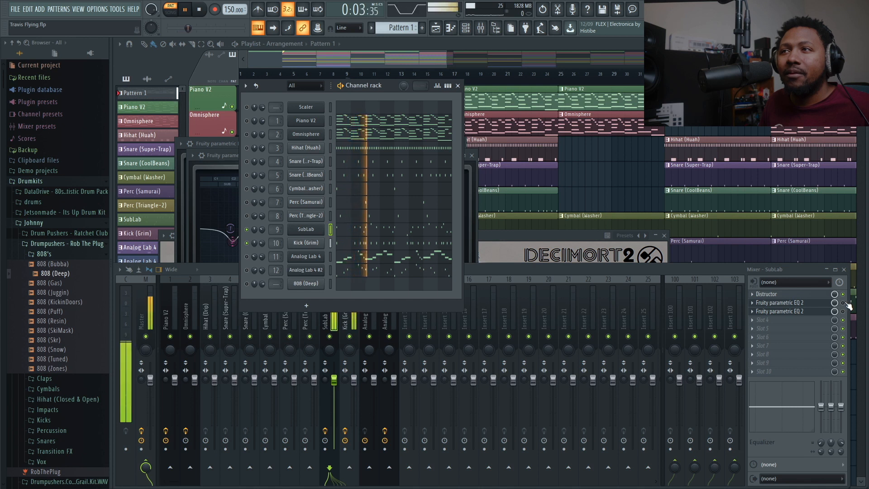
{"action": "key", "text": "space"}
Check the Kick (Grim) track's effects, return to the SubLab track and replay both sounds without its EQs.
{"action": "left_click", "coordinate": [666, 285]}
{"action": "left_click", "coordinate": [350, 307]}
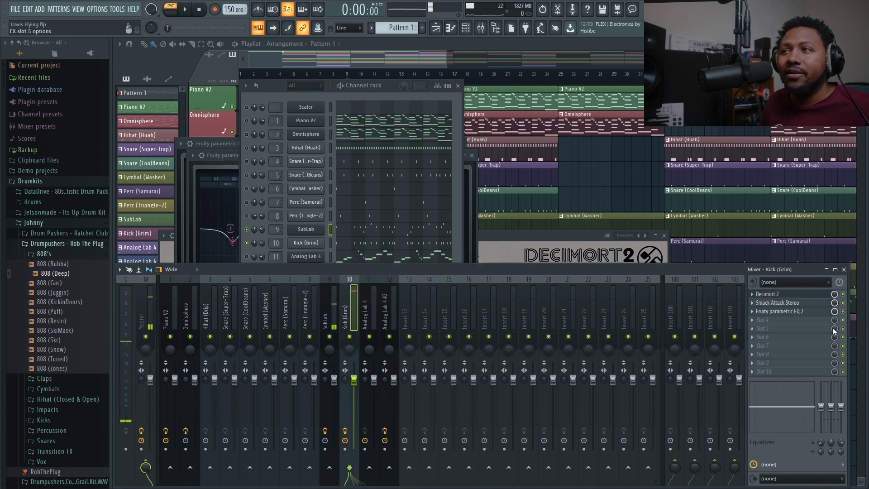
{"action": "key", "text": "space"}
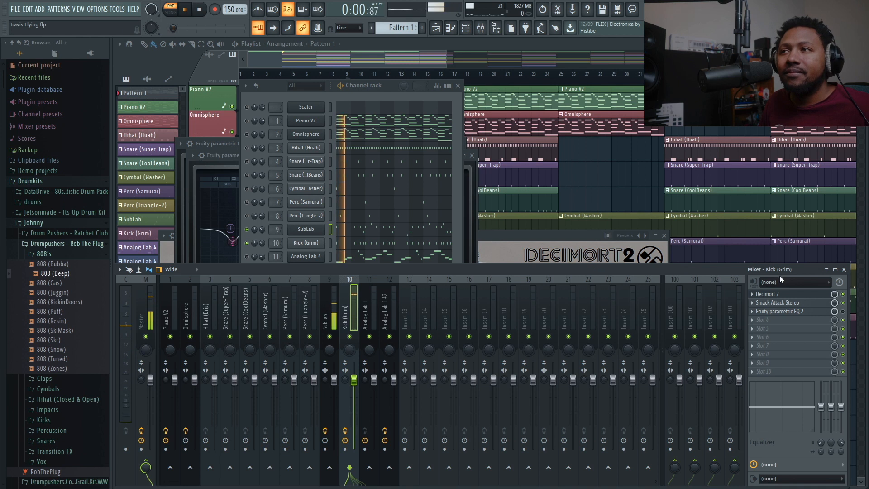
{"action": "left_click", "coordinate": [329, 313]}
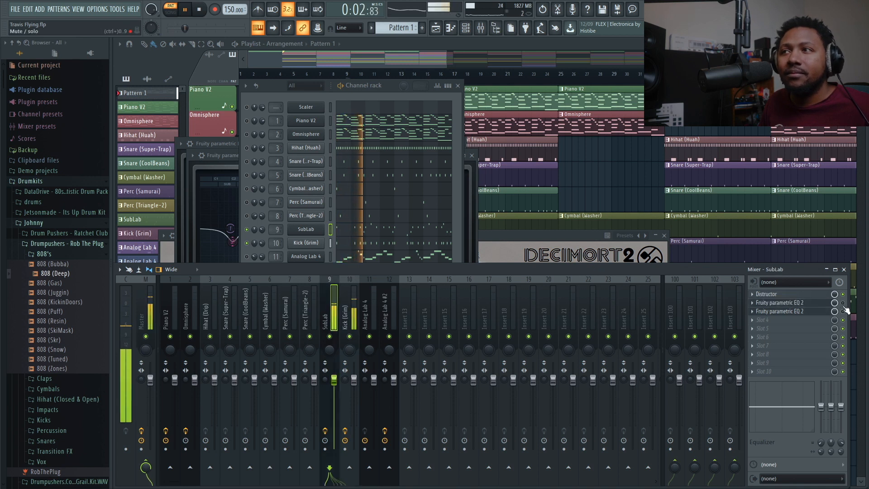
{"action": "key", "text": "space"}
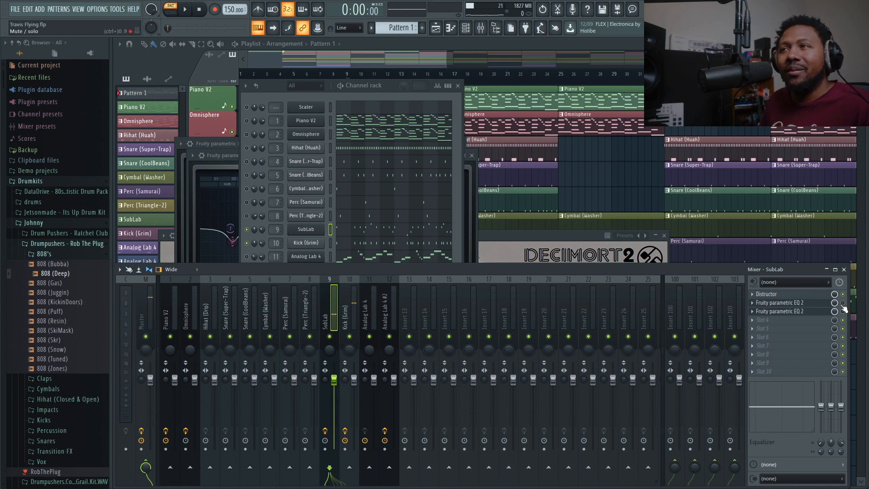
Audition the kick and 808 while comparing the SubLab track's slot 2 EQ on and off, leave it enabled and save the project.
{"action": "left_click", "coordinate": [774, 303]}
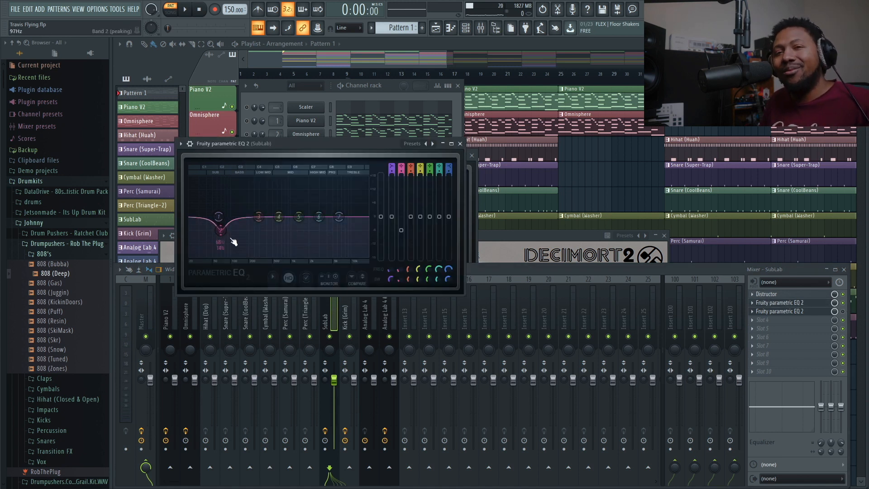
{"action": "key", "text": "space"}
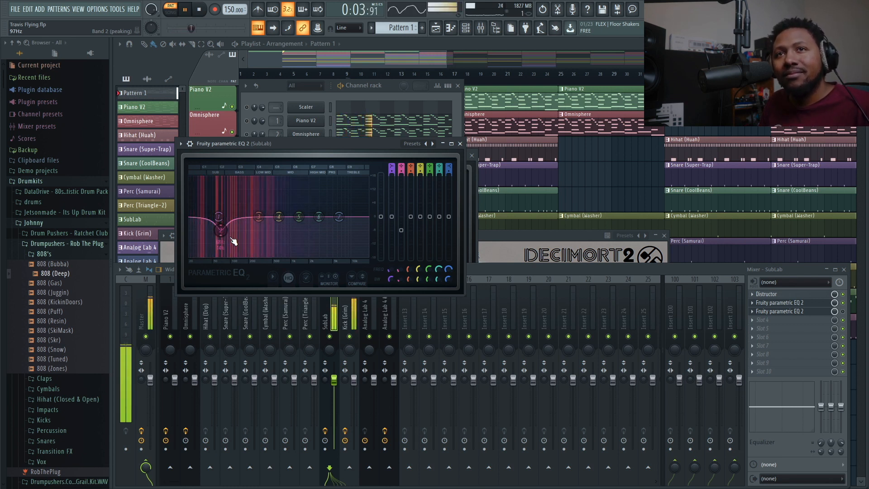
{"action": "left_click", "coordinate": [844, 303]}
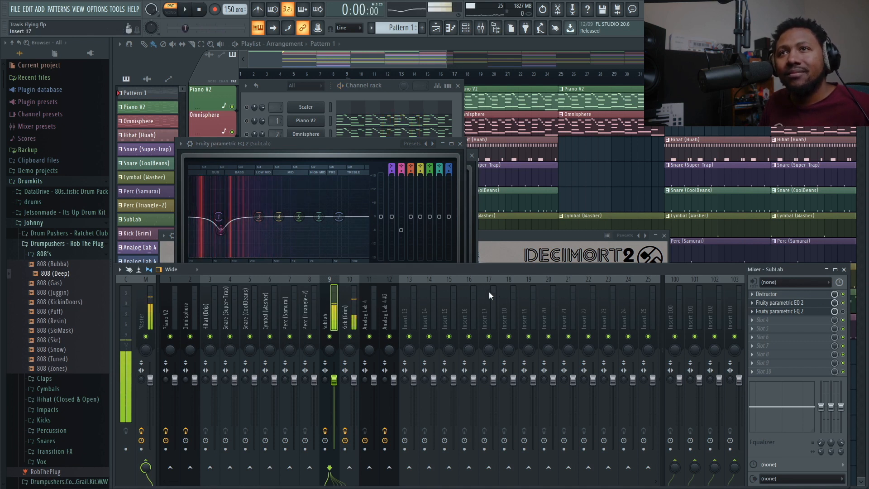
{"action": "key", "text": "space"}
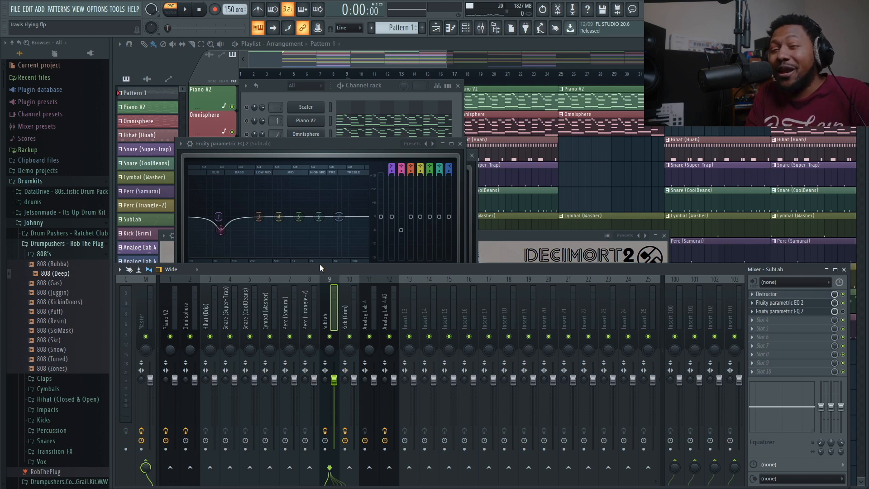
{"action": "key", "text": "ctrl+s"}
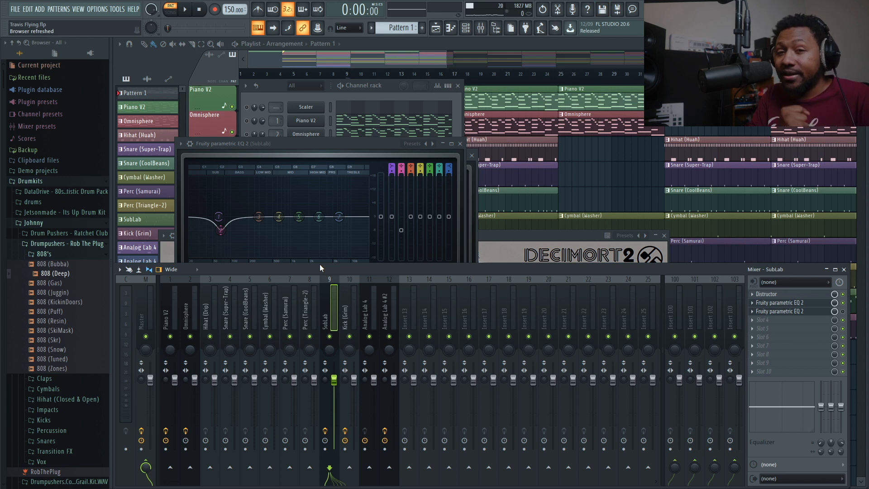